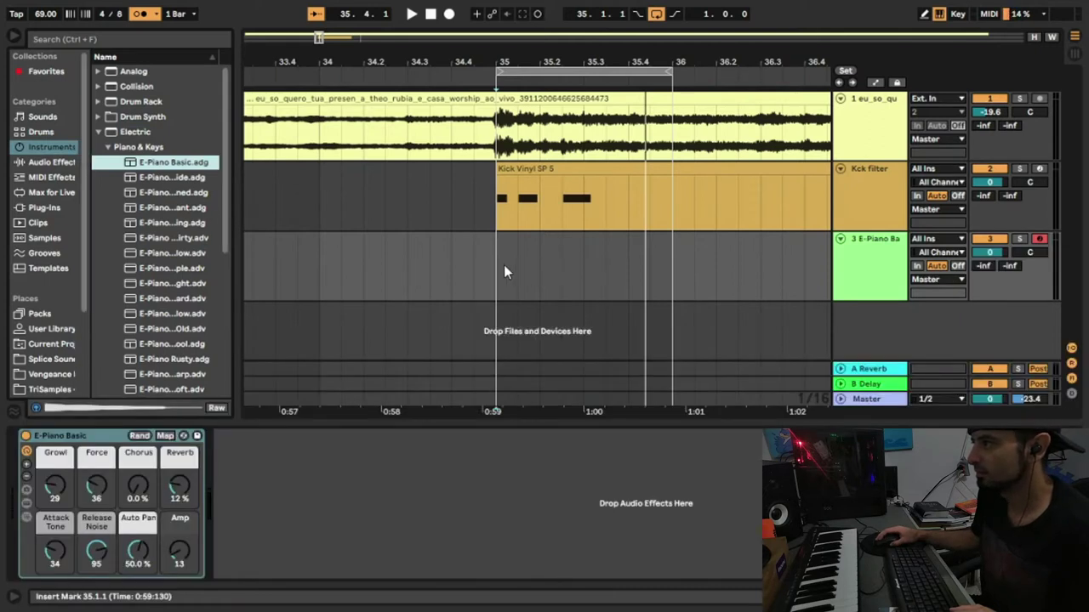
- Hide the browser and frame the arrangement around bar 35
{"action": "left_click", "coordinate": [14, 40]}
{"action": "left_click_drag", "start_coordinate": [304, 52], "coordinate": [338, 132]}
{"action": "left_click_drag", "start_coordinate": [483, 51], "coordinate": [368, 61]}
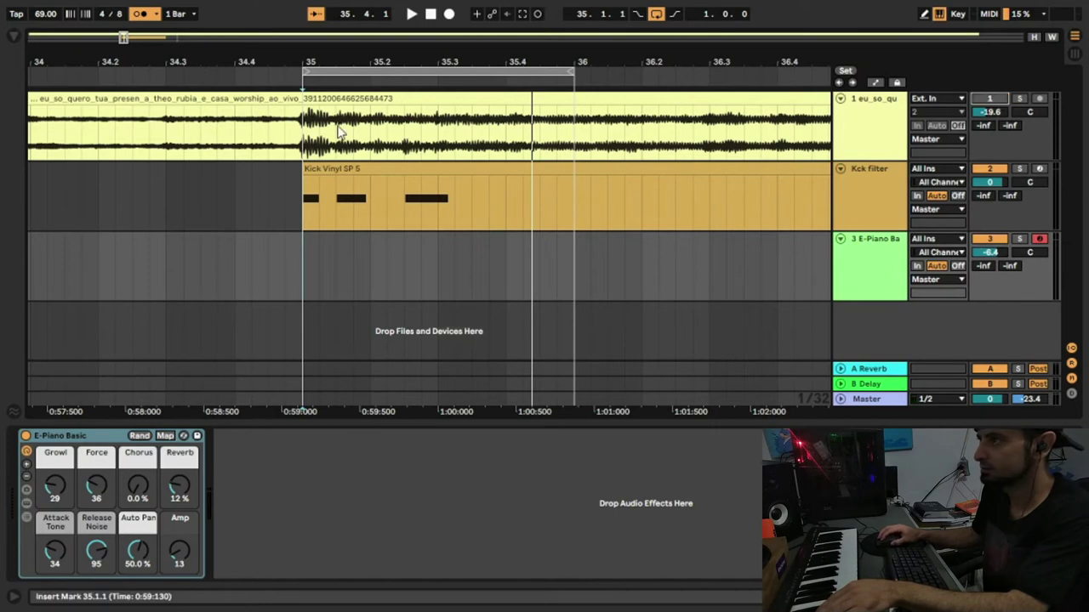
{"action": "left_click", "coordinate": [449, 15]}
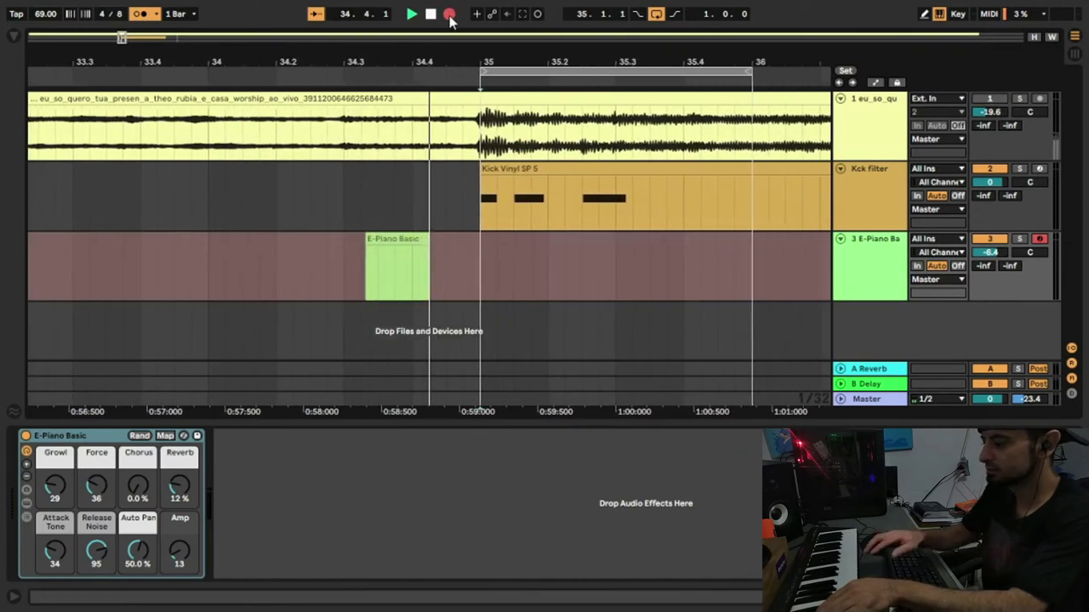
{"action": "key", "text": "space"}
{"action": "key", "text": "ctrl+z"}
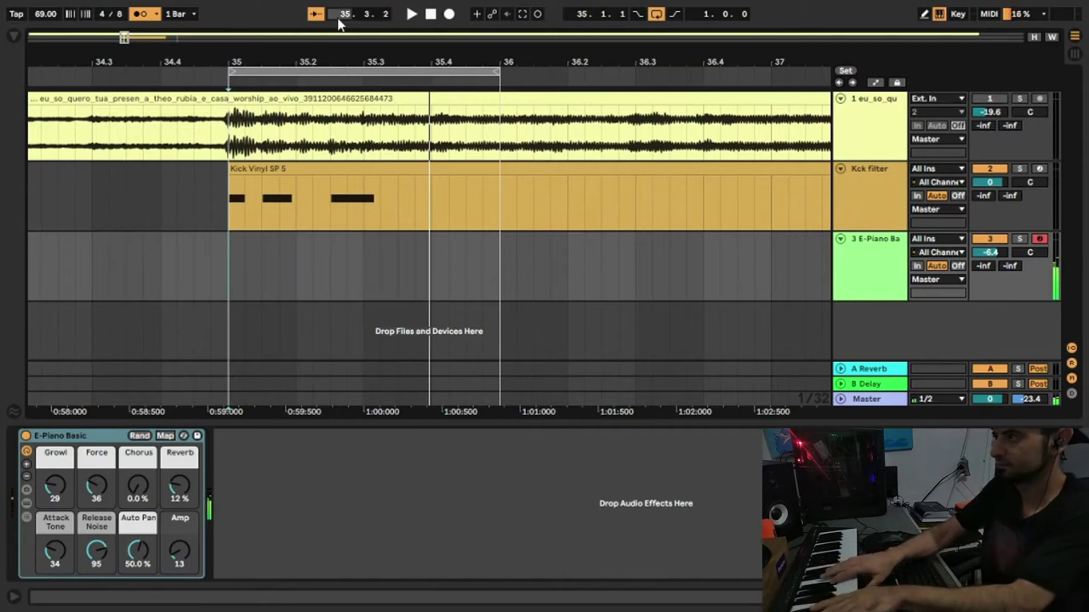
- Record an A#1, F2, A#2 and D3 chord on the E-Piano track in bar 35 and remove the recorded part before the bar
{"action": "left_click_drag", "start_coordinate": [299, 76], "coordinate": [453, 23]}
{"action": "left_click", "coordinate": [451, 17]}
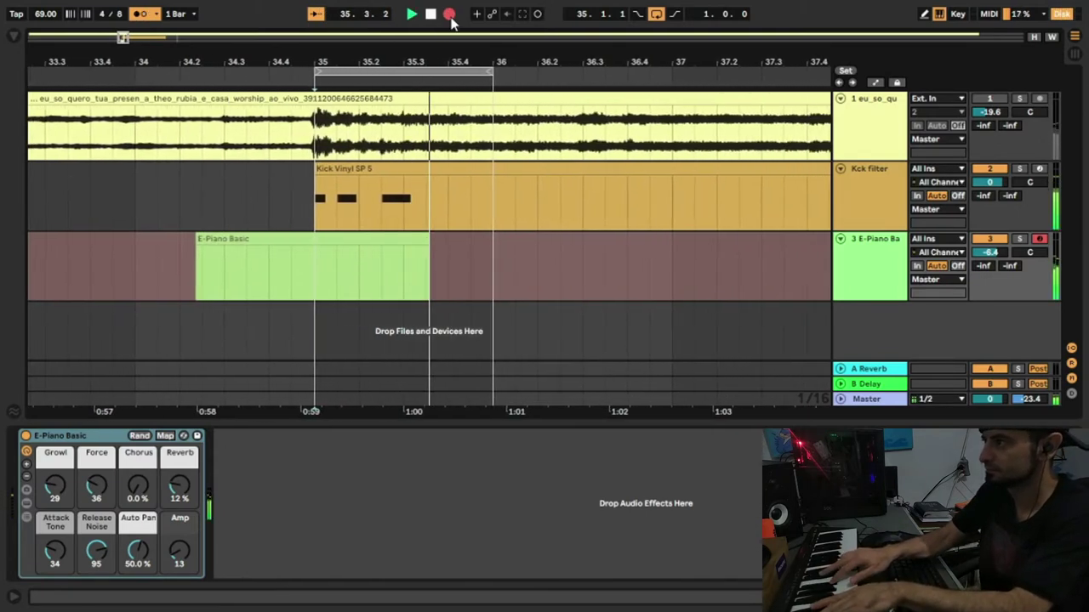
{"action": "key", "text": "space"}
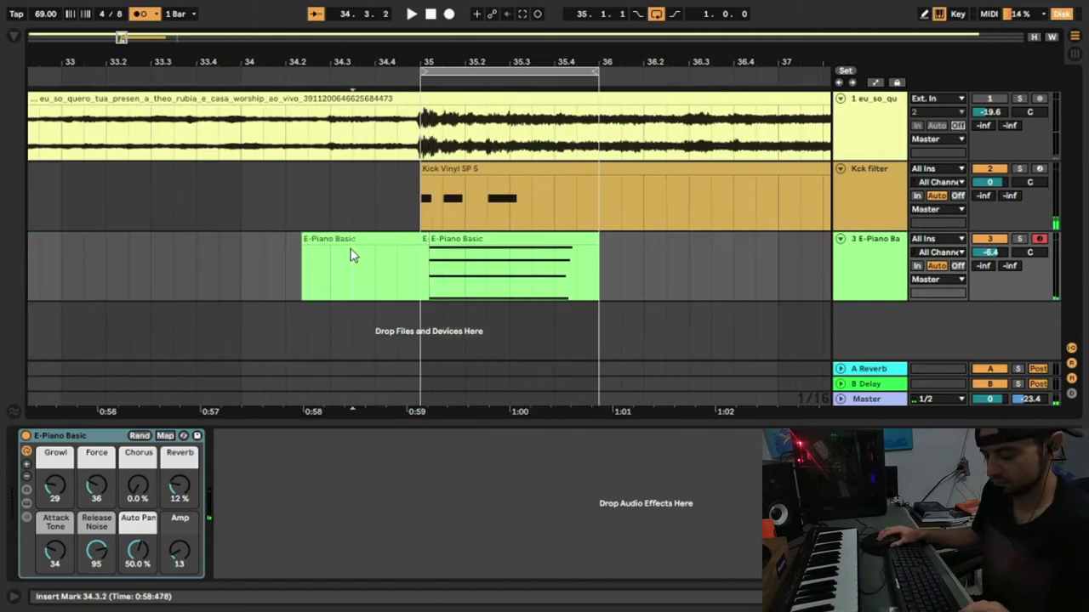
{"action": "left_click_drag", "start_coordinate": [303, 255], "coordinate": [420, 241]}
- Open the recorded E-Piano clip and quantize its chord notes to the grid
{"action": "double_click", "coordinate": [433, 239]}
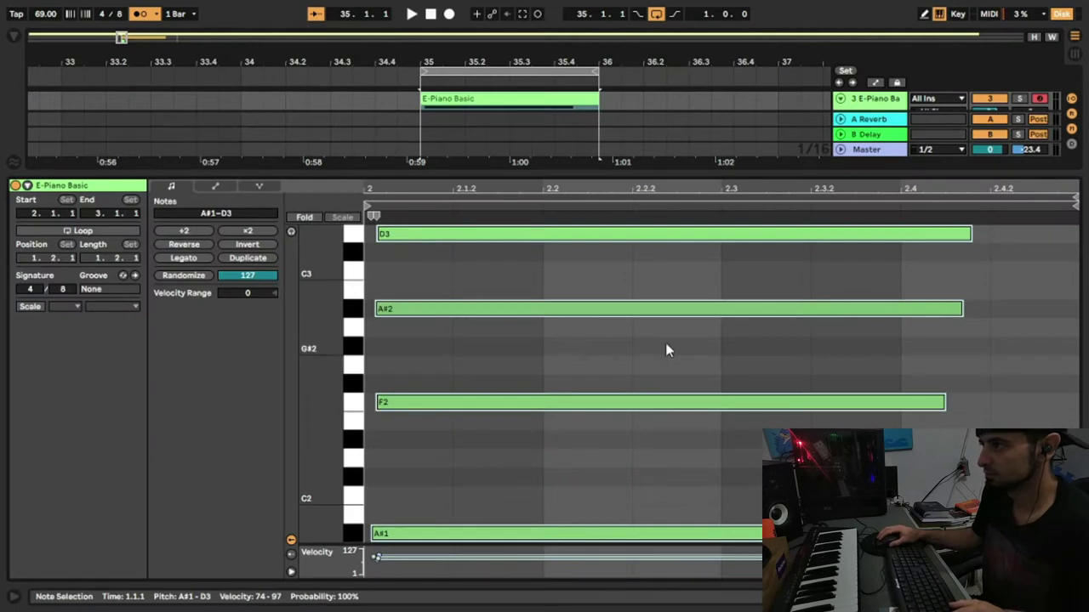
{"action": "key", "text": "ctrl+u"}
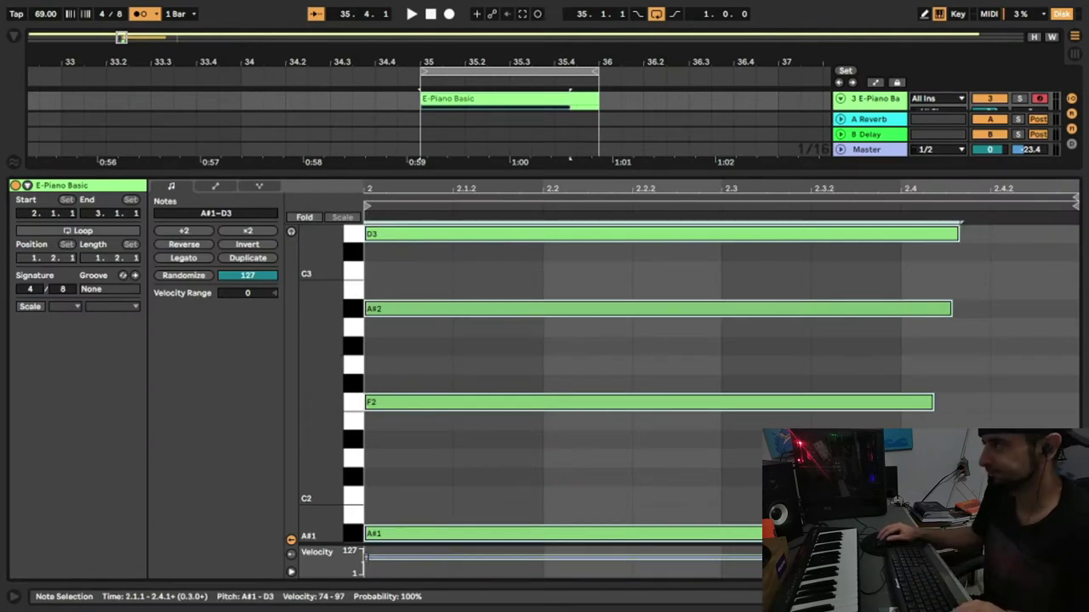
{"action": "left_click", "coordinate": [990, 255]}
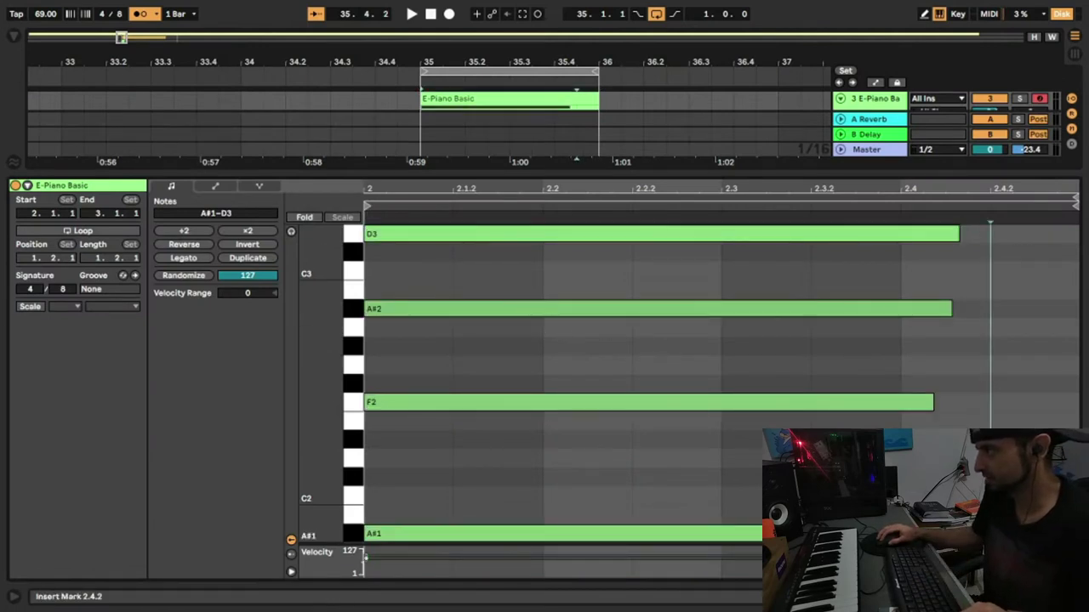
- Shorten all the chord notes together so the D3 note ends at 2.3.1, and play the result
{"action": "key", "text": "ctrl+a"}
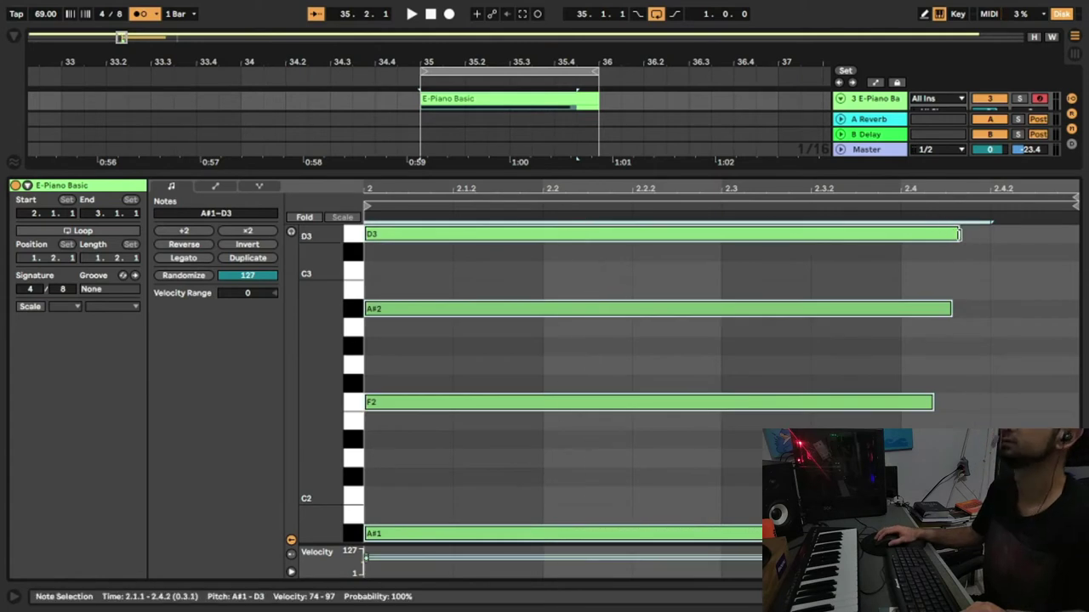
{"action": "left_click_drag", "start_coordinate": [960, 234], "coordinate": [725, 236]}
{"action": "key", "text": "space"}
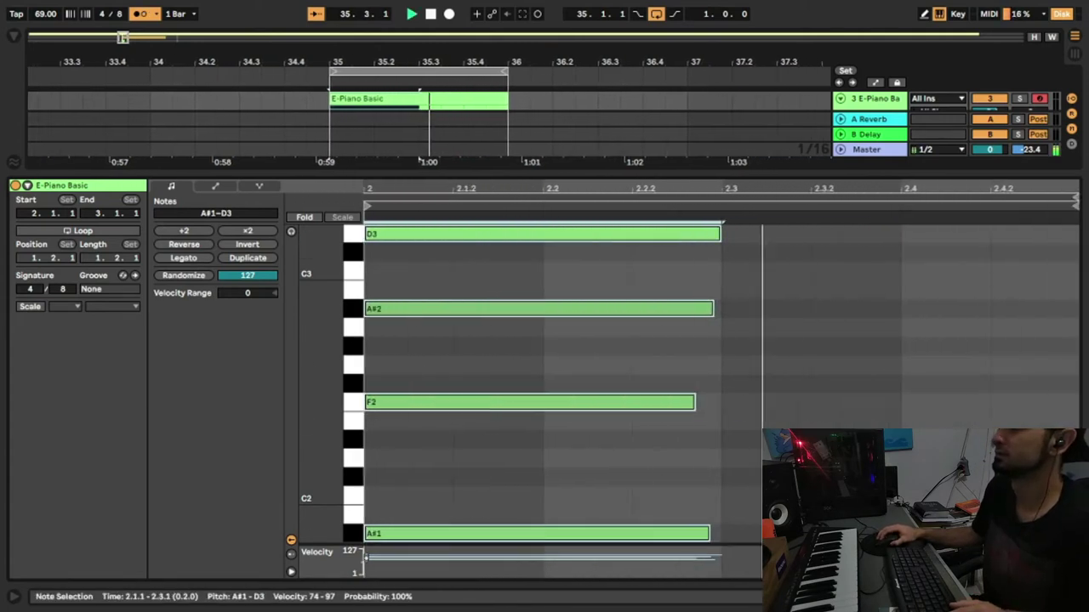
- Trim the end of the E-Piano clip to 35.3.1 in the arrangement
{"action": "key", "text": "ctrl+alt+l"}
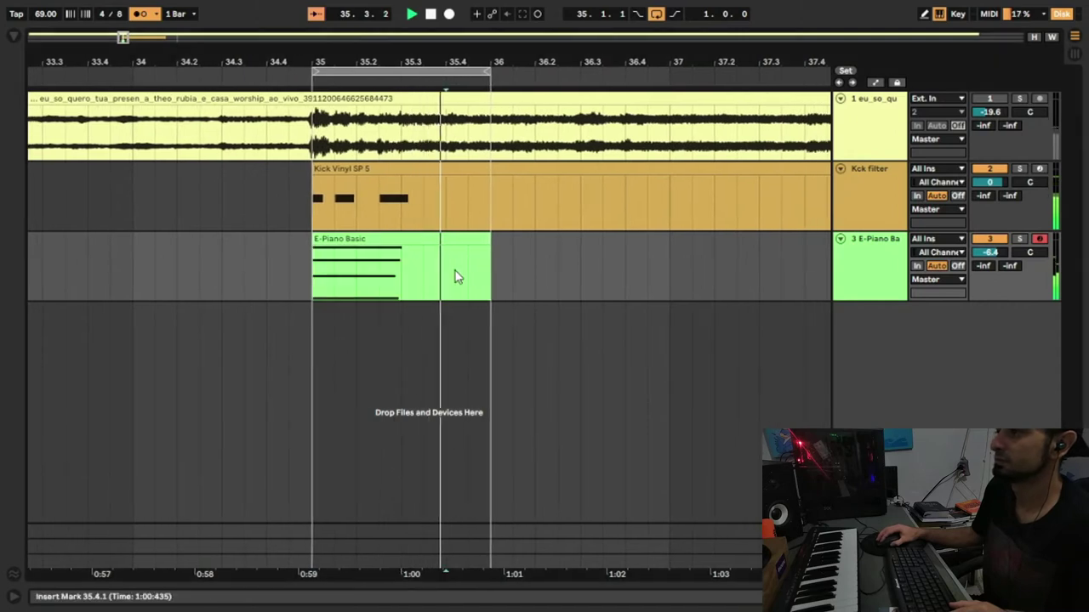
{"action": "key", "text": "space"}
{"action": "left_click_drag", "start_coordinate": [488, 239], "coordinate": [401, 239]}
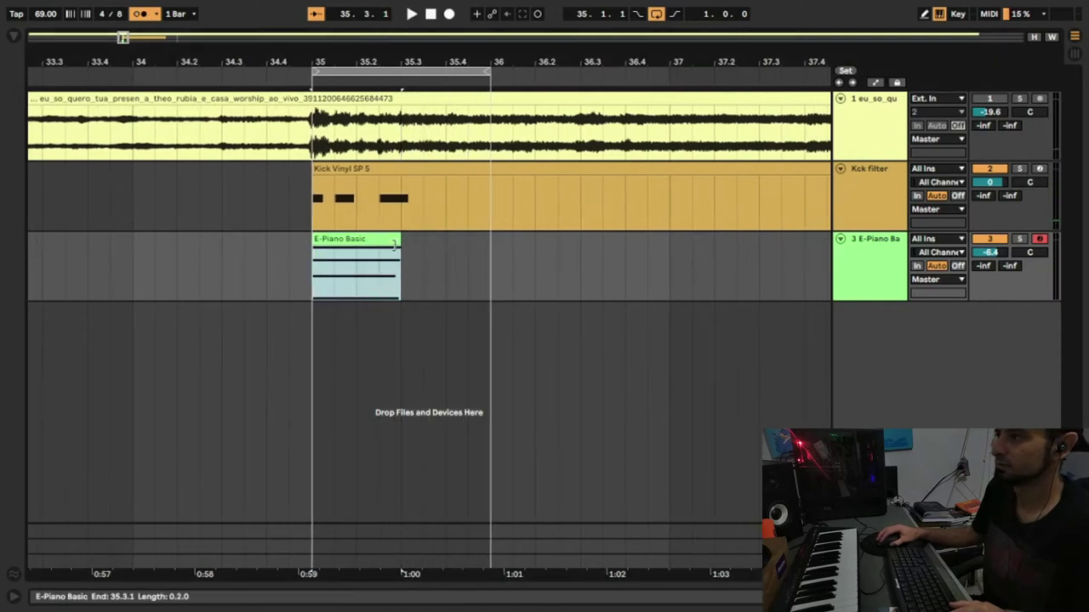
- Review the trimmed E-Piano clip's notes and play it back
{"action": "double_click", "coordinate": [384, 239]}
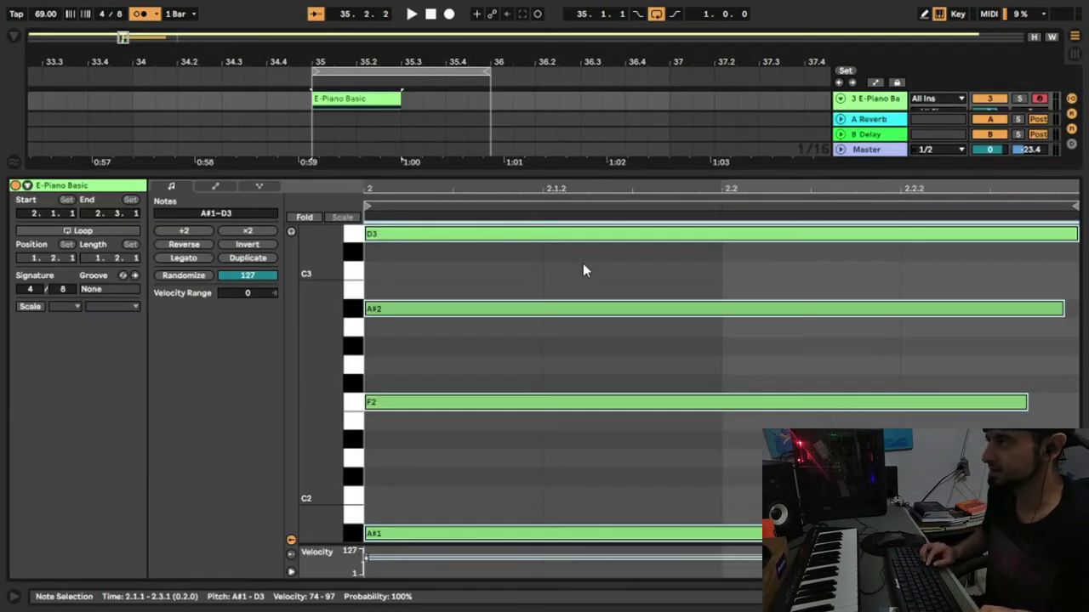
{"action": "left_click_drag", "start_coordinate": [592, 189], "coordinate": [855, 188]}
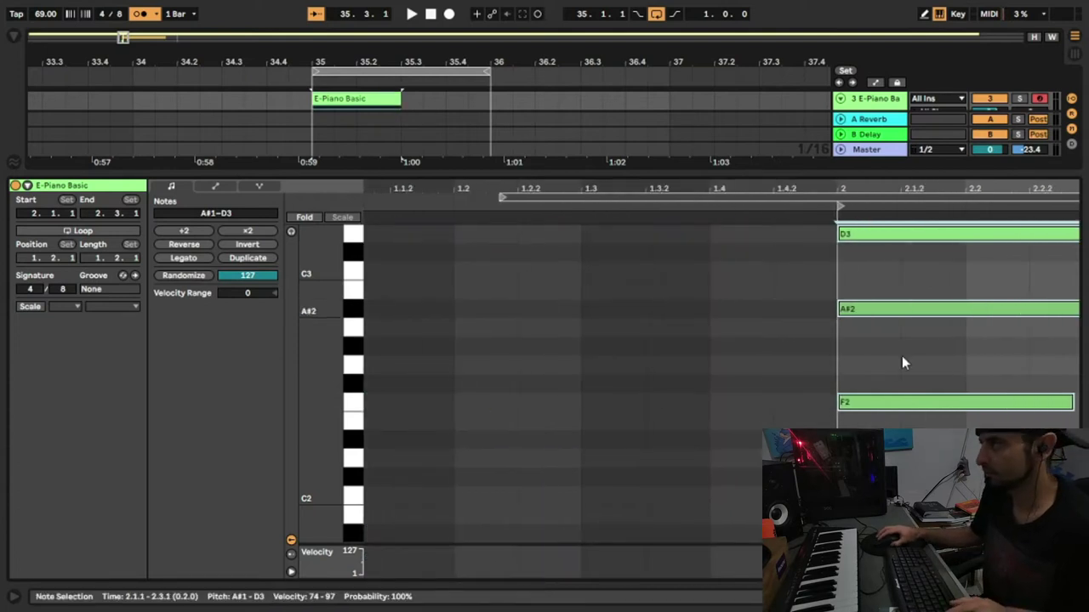
{"action": "key", "text": "space"}
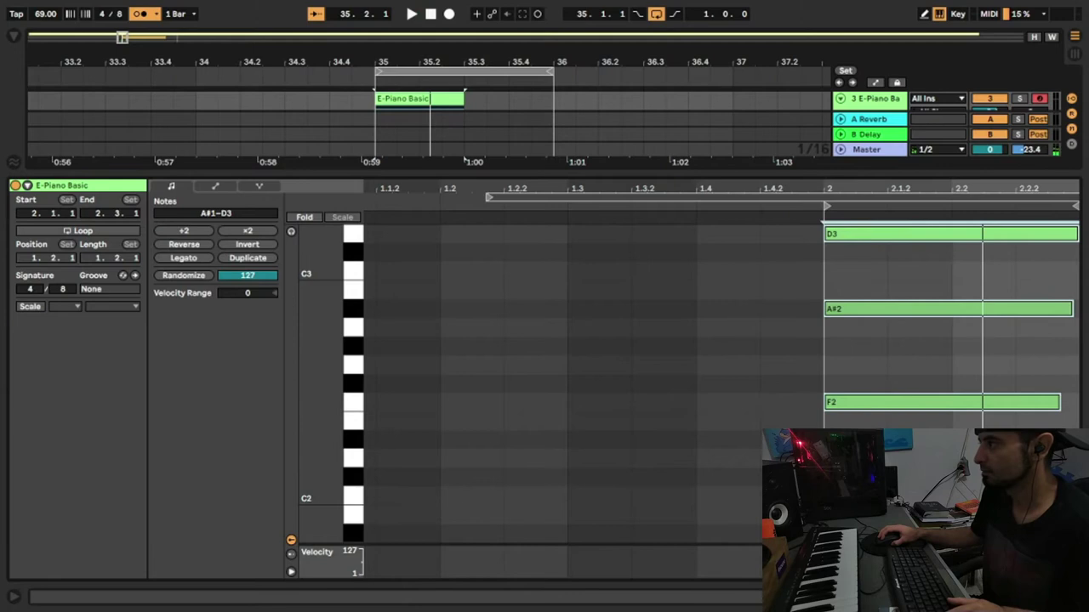
{"action": "key", "text": "ctrl+alt+l"}
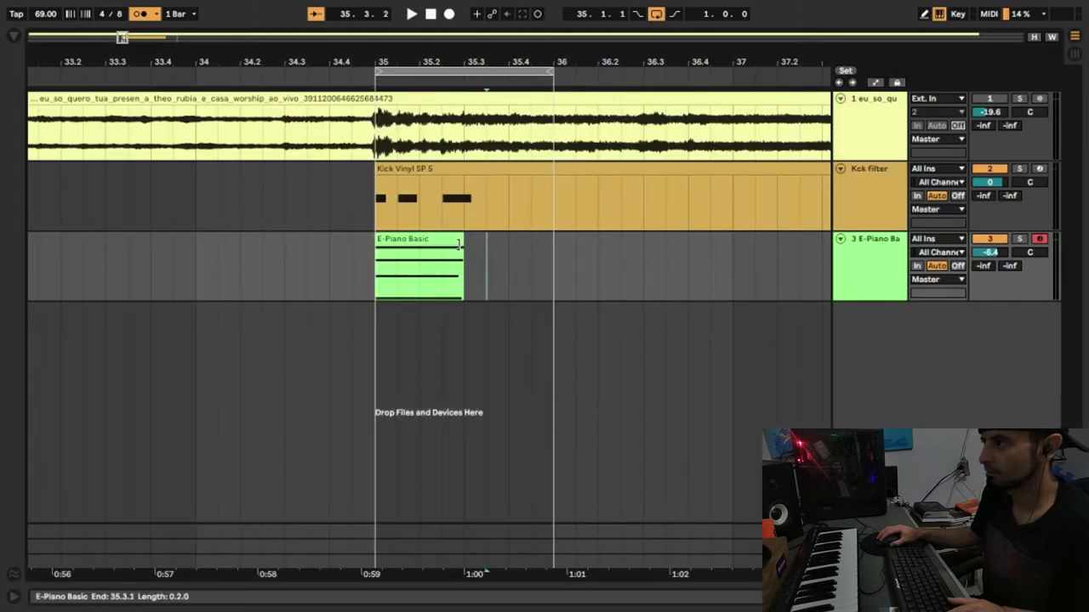
- Duplicate the E-Piano track together with its chord clip
{"action": "right_click", "coordinate": [866, 269]}
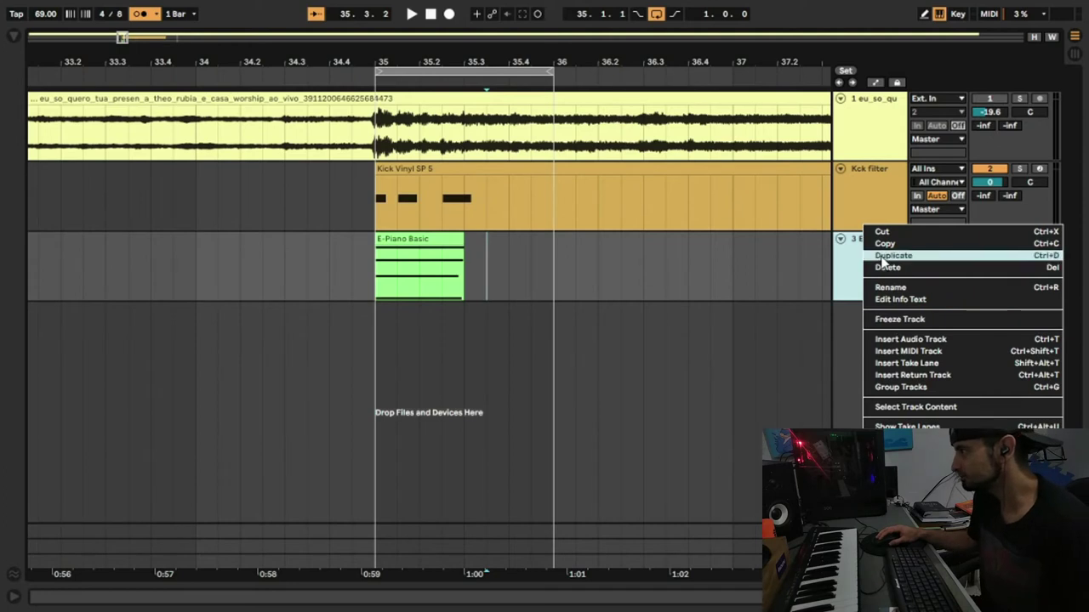
{"action": "key", "text": "Escape"}
{"action": "key", "text": "ctrl+d"}
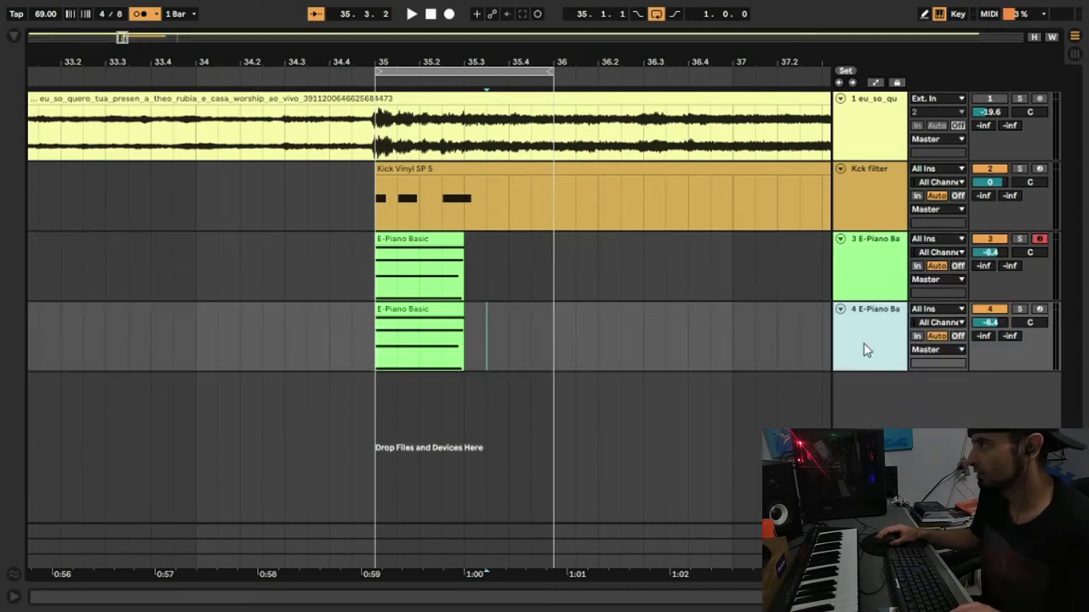
{"action": "key", "text": "ctrl+shift+t"}
{"action": "key", "text": "Delete"}
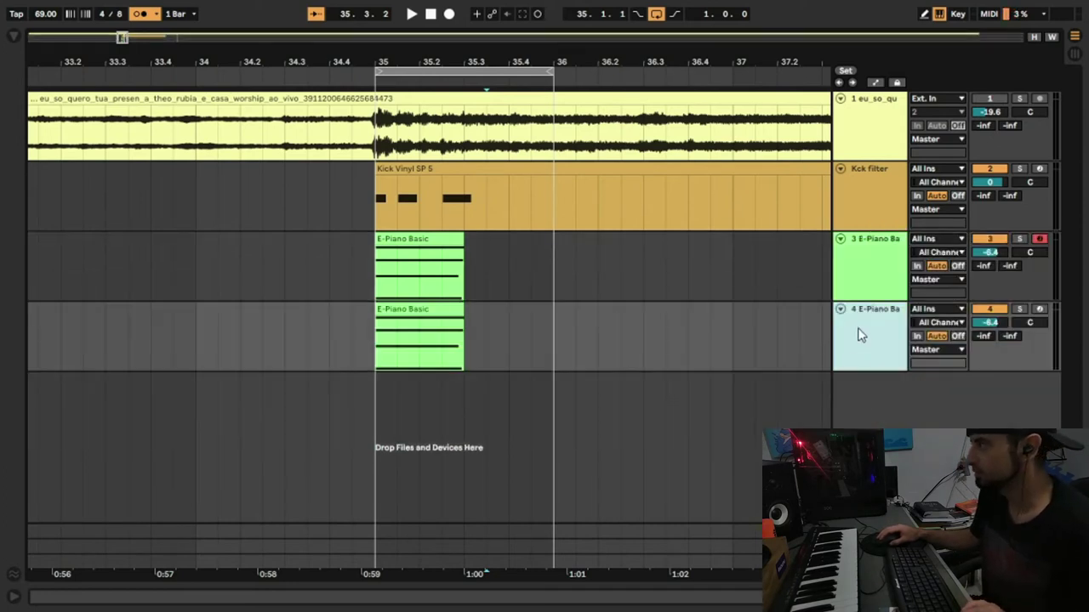
- Freeze the duplicated E-Piano track and flatten it to audio
{"action": "right_click", "coordinate": [860, 333]}
{"action": "left_click", "coordinate": [896, 320]}
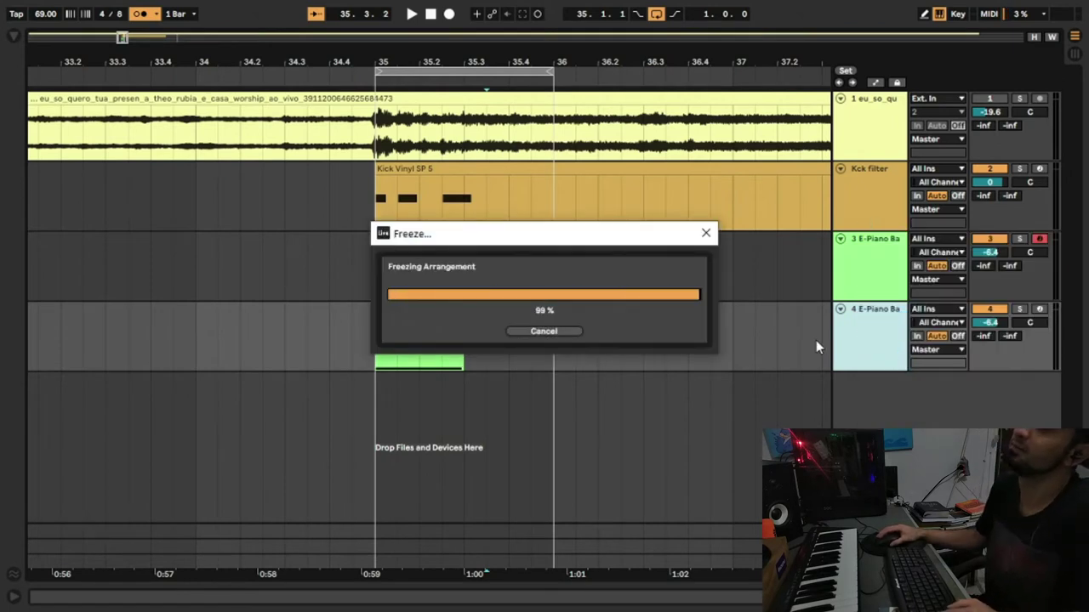
{"action": "right_click", "coordinate": [869, 328]}
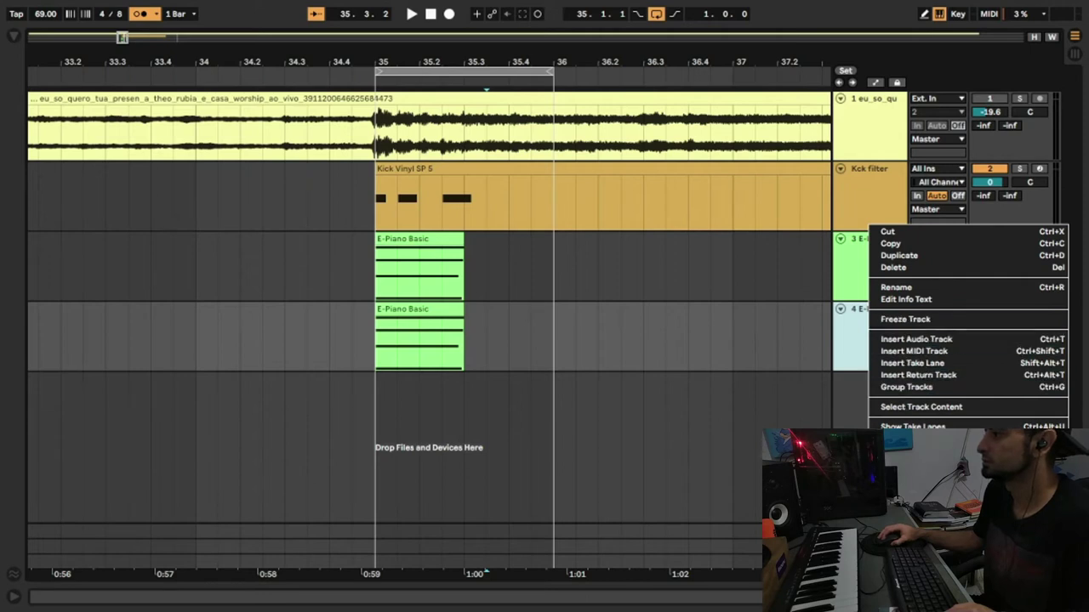
{"action": "left_click", "coordinate": [853, 337]}
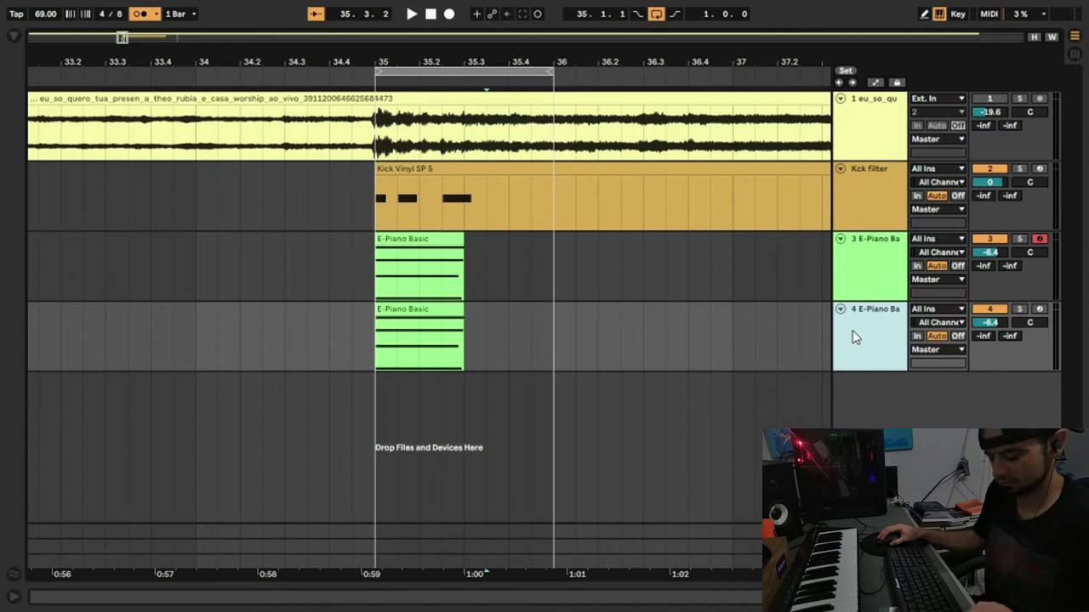
{"action": "right_click", "coordinate": [866, 319]}
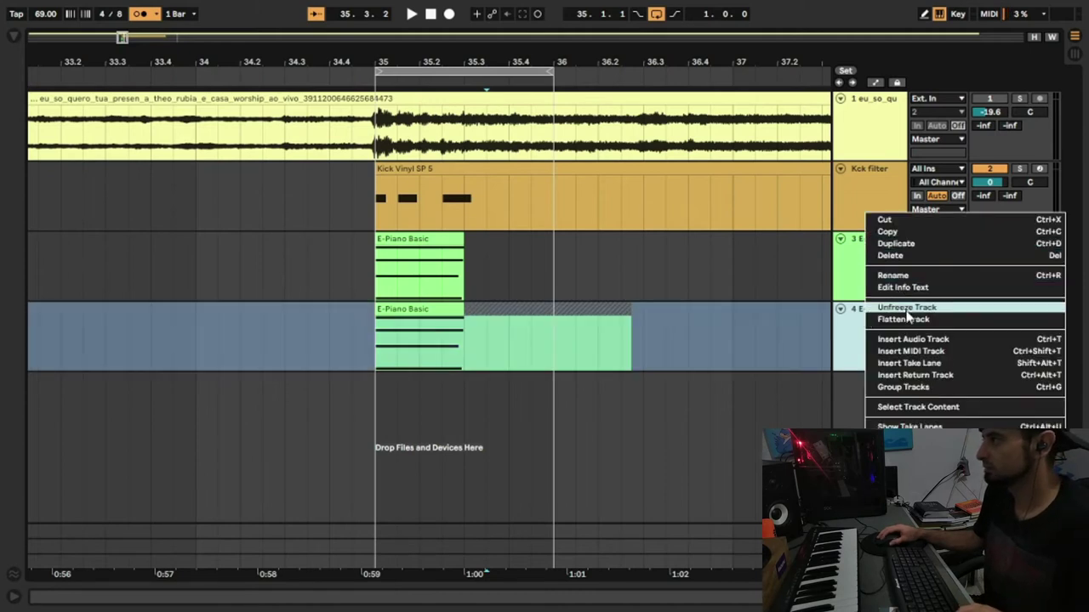
{"action": "left_click", "coordinate": [902, 319]}
- Delete the original E-Piano MIDI track and the Freeze tail clip on the flattened audio track
{"action": "right_click", "coordinate": [884, 242]}
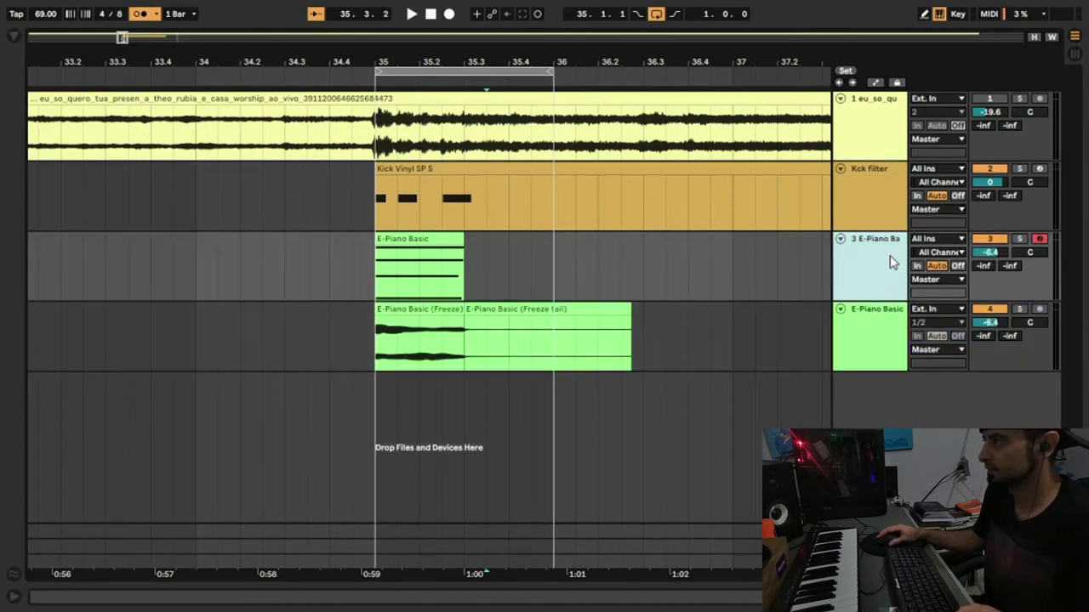
{"action": "left_click", "coordinate": [733, 271]}
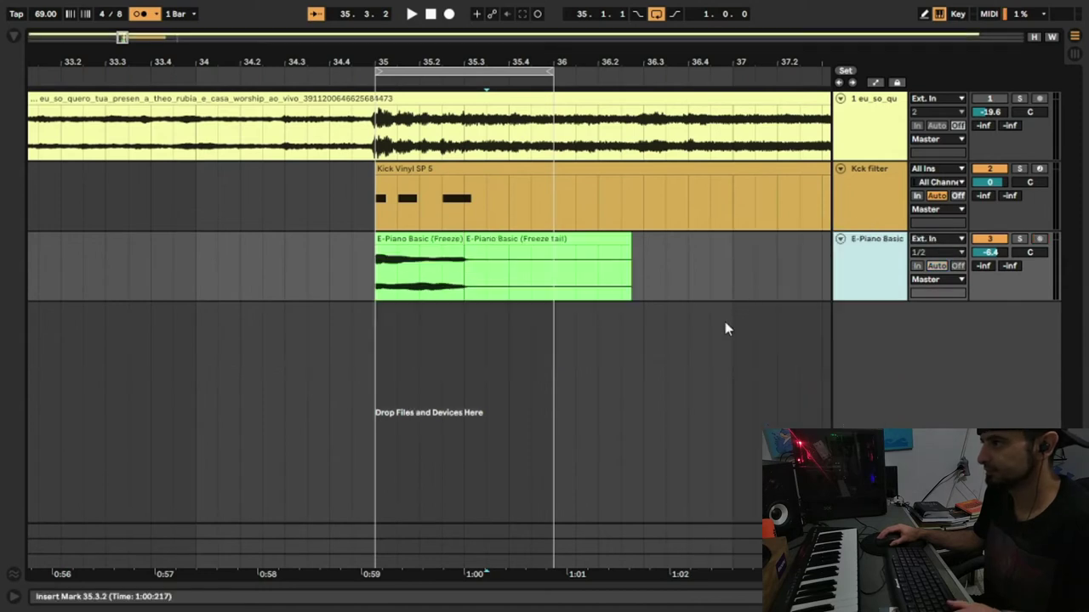
{"action": "scroll", "coordinate": [583, 287], "scroll_direction": "right", "scroll_amount": 3}
{"action": "scroll", "coordinate": [383, 170], "scroll_direction": "left", "scroll_amount": 3}
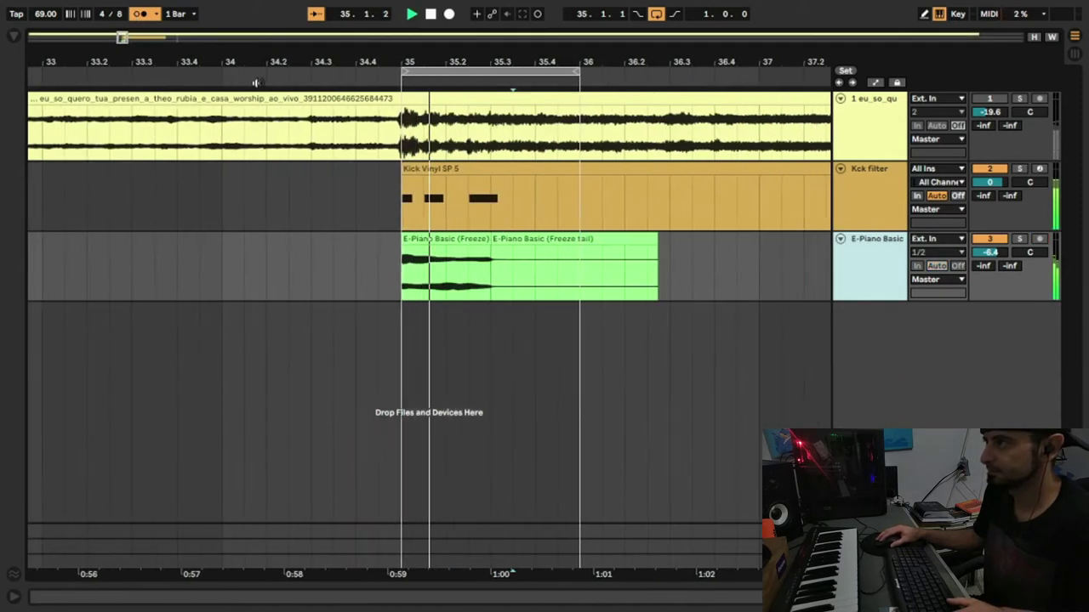
{"action": "left_click", "coordinate": [457, 244]}
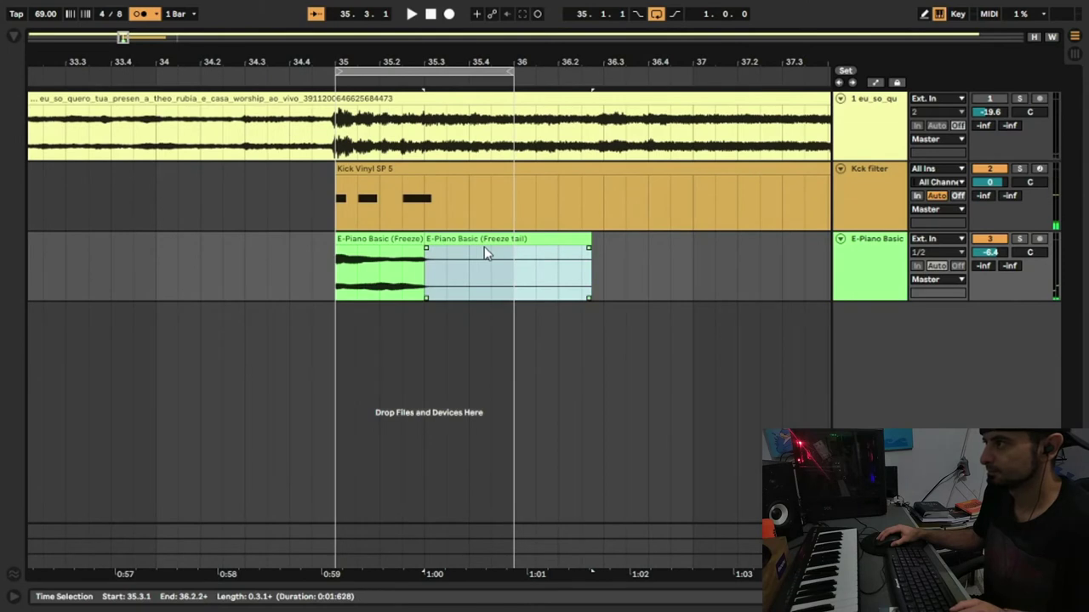
{"action": "key", "text": "Delete"}
- Reverse the sample of the flattened E-Piano clip and play it with the kick
{"action": "double_click", "coordinate": [396, 239]}
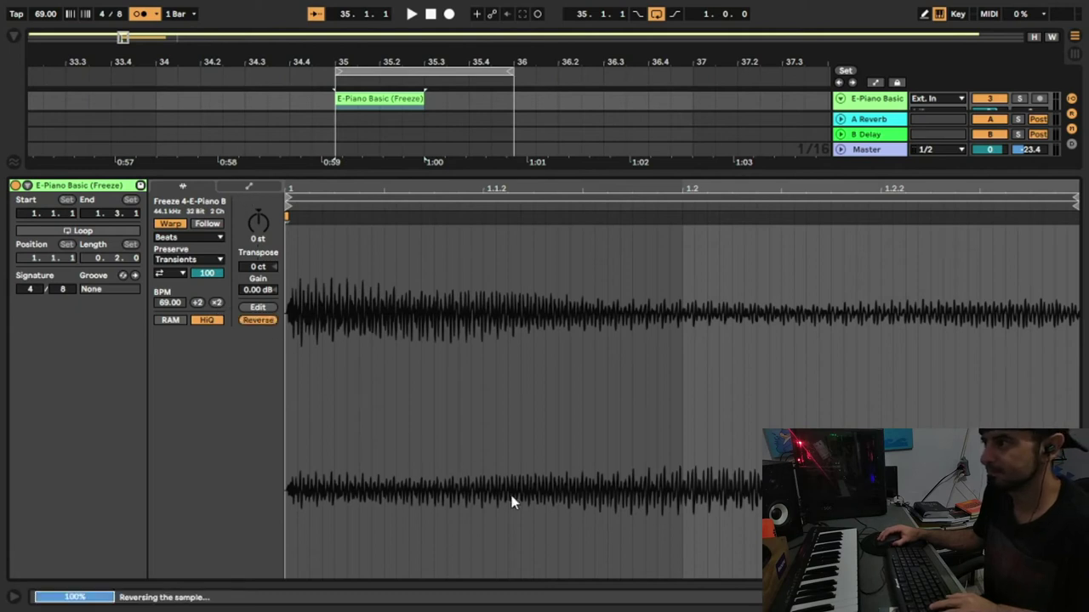
{"action": "key", "text": "space"}
{"action": "key", "text": "ctrl+alt+l"}
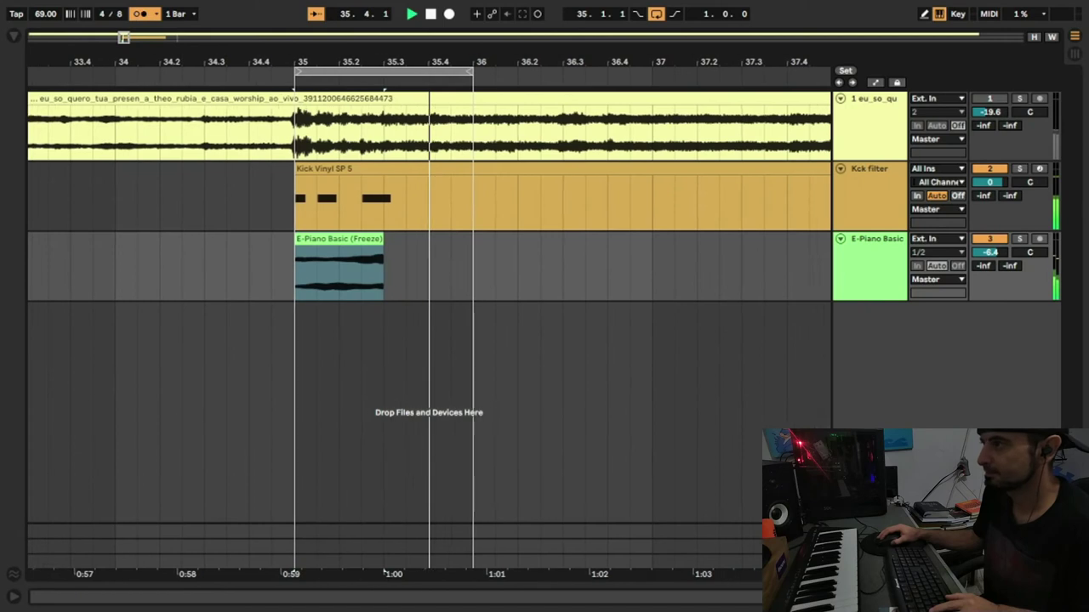
{"action": "key", "text": "space"}
{"action": "left_click", "coordinate": [385, 283]}
{"action": "left_click_drag", "start_coordinate": [344, 242], "coordinate": [301, 242]}
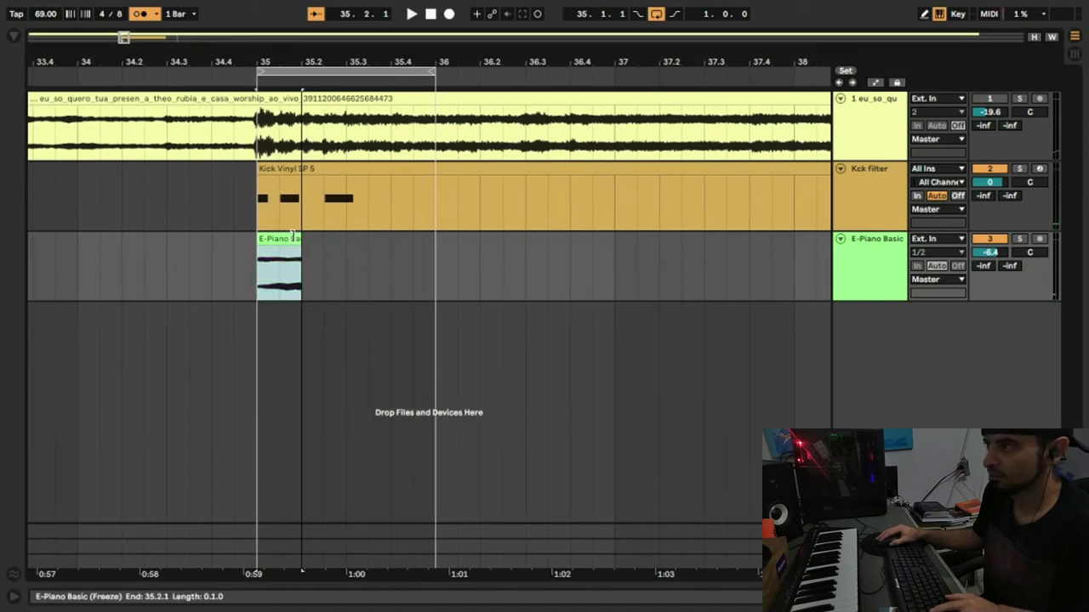
{"action": "key", "text": "ctrl+z"}
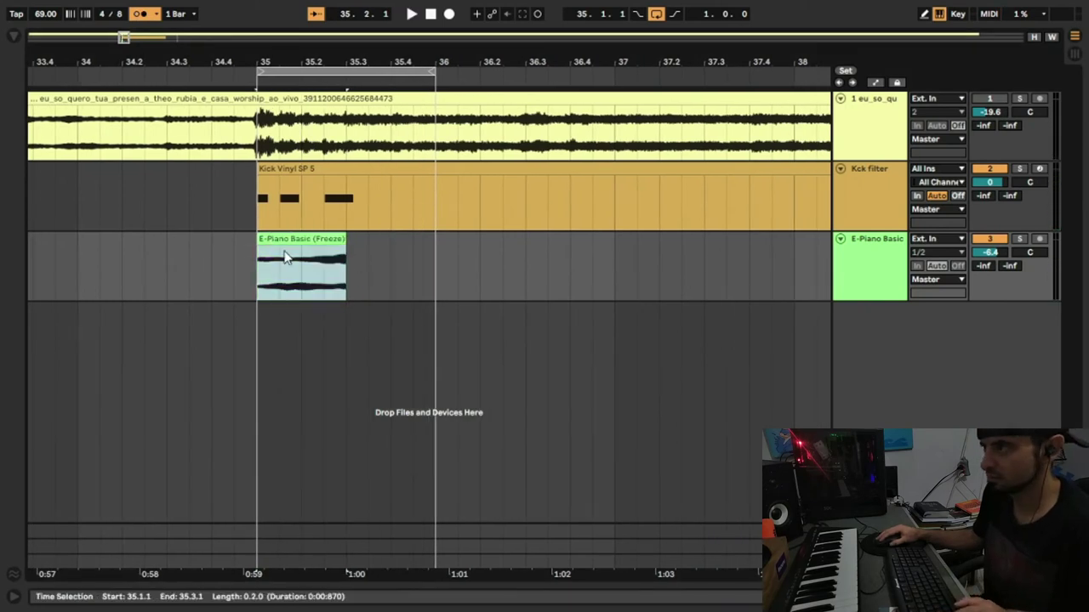
- Trim the start of the reversed E-Piano clip to 35.2.1 and move the clip one sixteenth note later
{"action": "left_click_drag", "start_coordinate": [260, 242], "coordinate": [302, 243]}
{"action": "scroll", "coordinate": [334, 242], "scroll_direction": "left", "scroll_amount": 3}
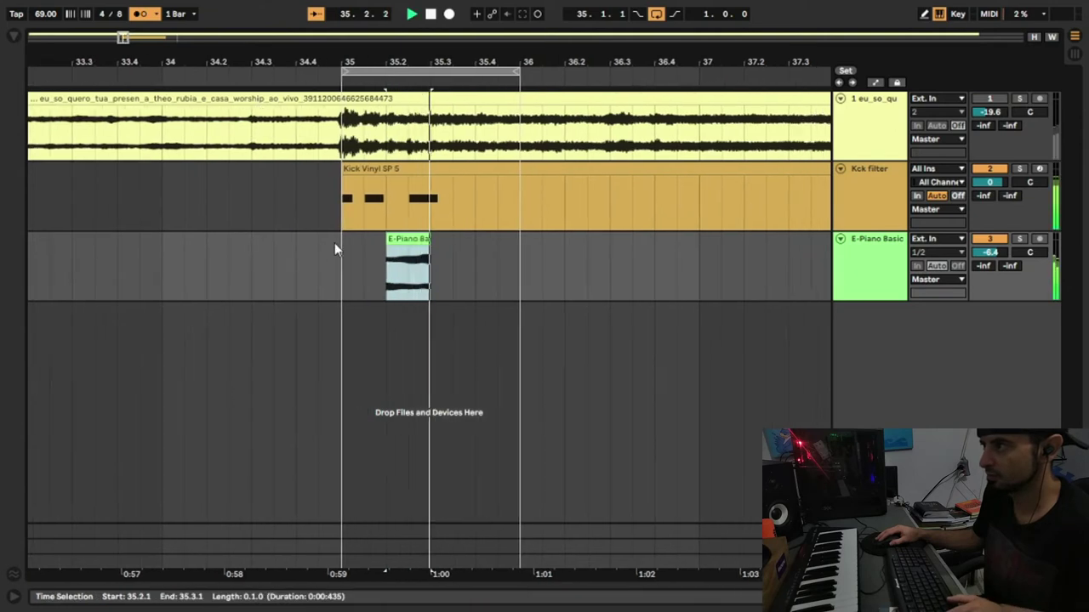
{"action": "scroll", "coordinate": [400, 128], "scroll_direction": "left", "scroll_amount": 3}
{"action": "scroll", "coordinate": [415, 207], "scroll_direction": "right", "scroll_amount": 2}
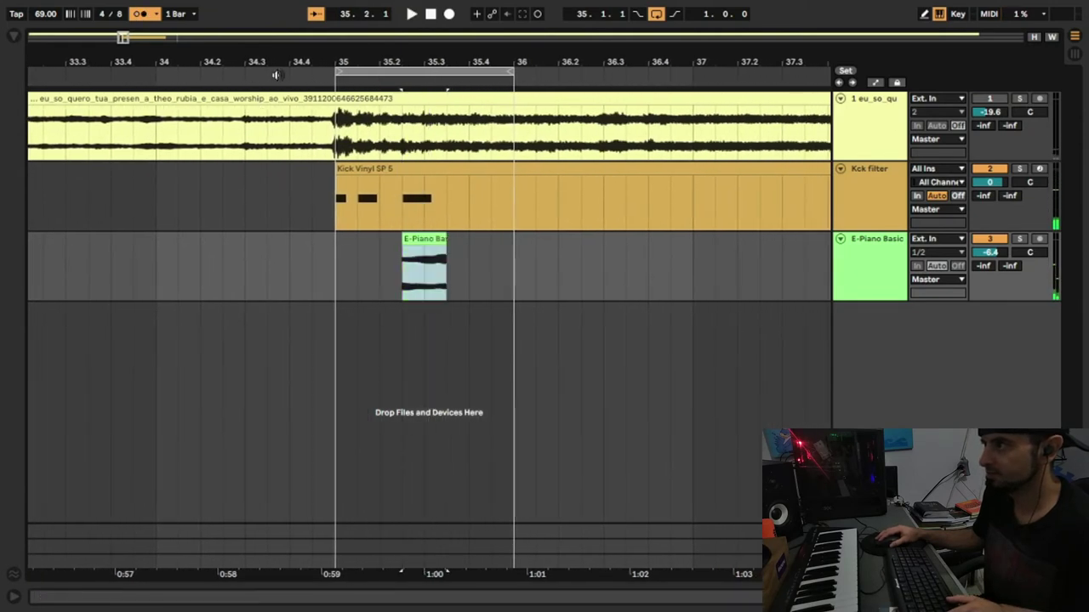
- Play the loop and extend the start of the reversed E-Piano clip back to 35.2.1
{"action": "key", "text": "space"}
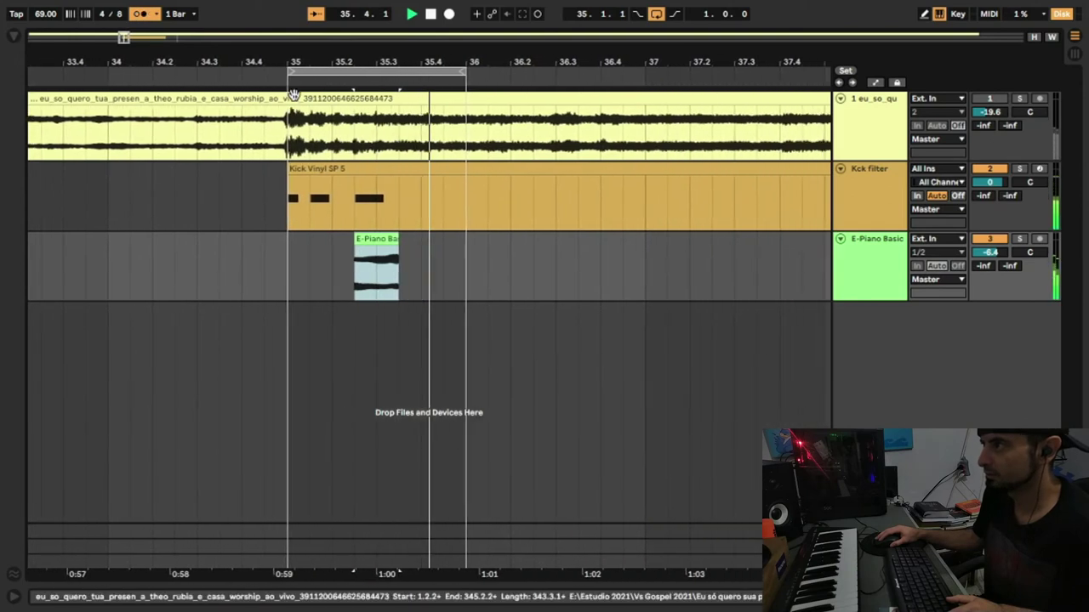
{"action": "key", "text": "space"}
{"action": "left_click", "coordinate": [346, 255]}
{"action": "left_click_drag", "start_coordinate": [326, 239], "coordinate": [304, 239]}
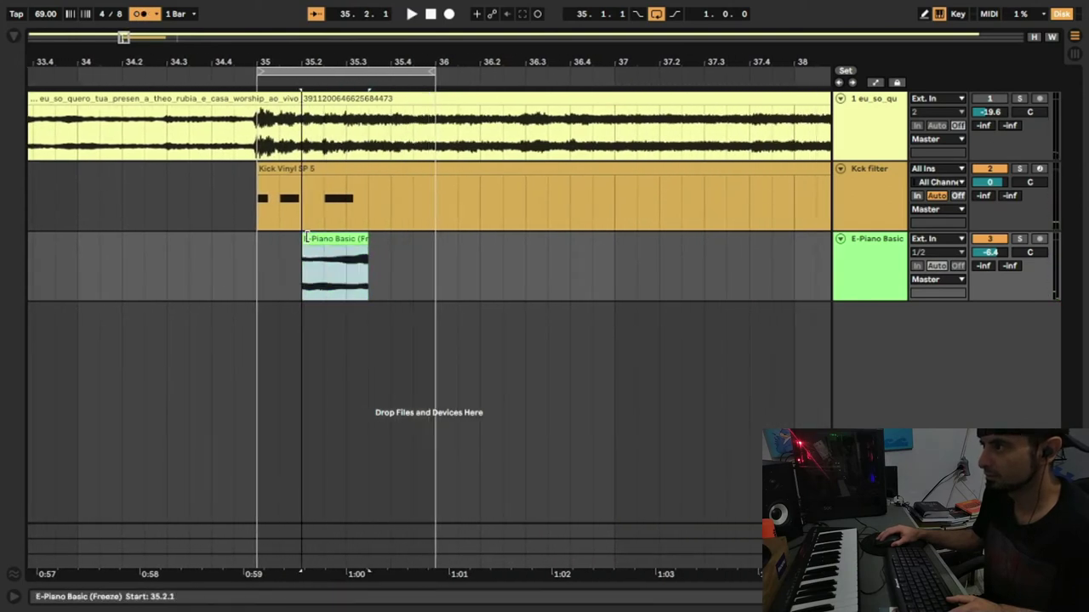
- Play the loop, move the reversed E-Piano clip to start at 35.2.2 and trim its end to 35.3.2
{"action": "key", "text": "space"}
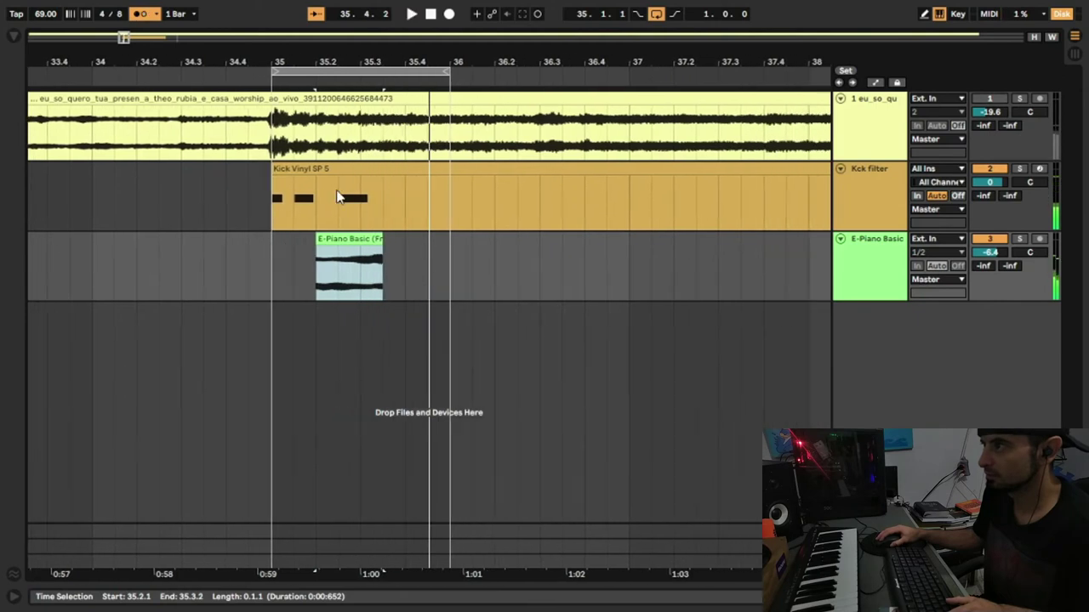
{"action": "key", "text": "space"}
{"action": "key", "text": "space"}
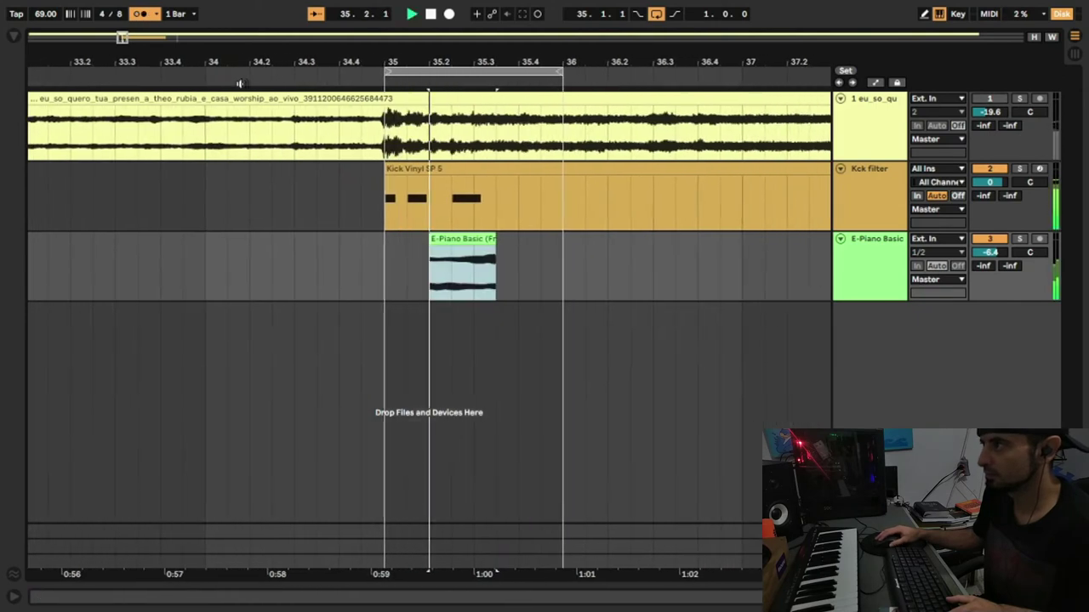
{"action": "left_click_drag", "start_coordinate": [388, 233], "coordinate": [410, 235]}
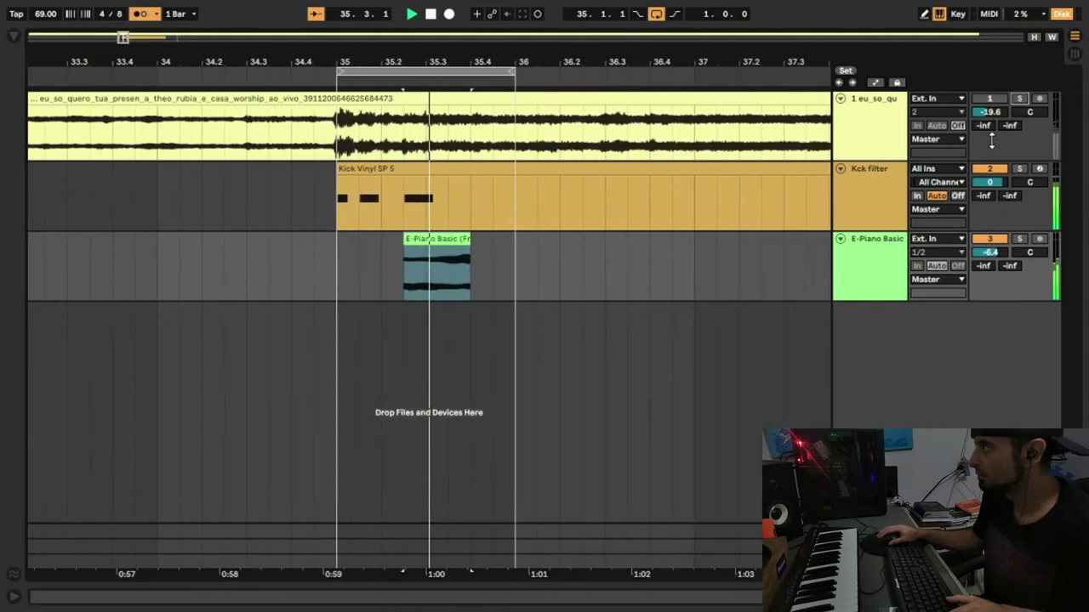
{"action": "left_click", "coordinate": [451, 269]}
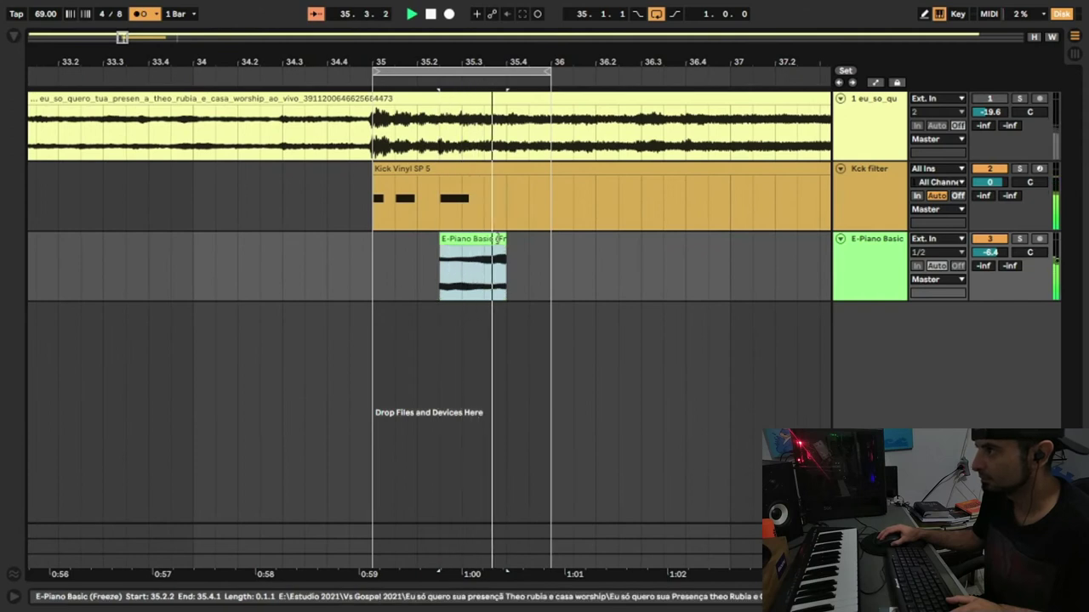
{"action": "left_click_drag", "start_coordinate": [504, 240], "coordinate": [480, 251]}
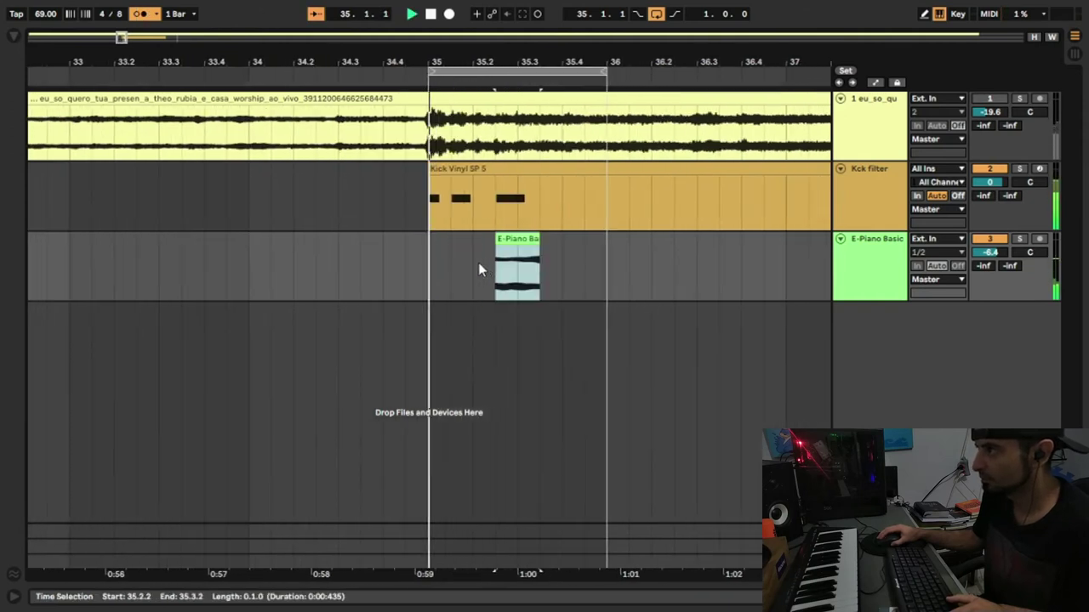
{"action": "key", "text": "space"}
- Extend the start of the reversed E-Piano clip to 35.2.1 and add short fades at both ends
{"action": "left_click", "coordinate": [381, 260]}
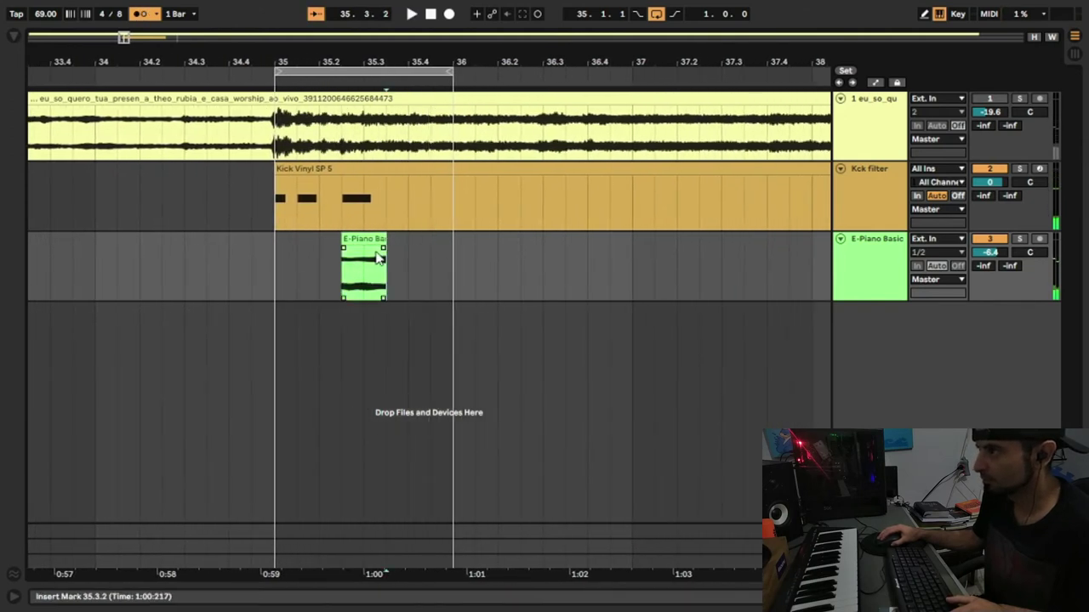
{"action": "scroll", "coordinate": [381, 252], "scroll_direction": "left", "scroll_amount": 3}
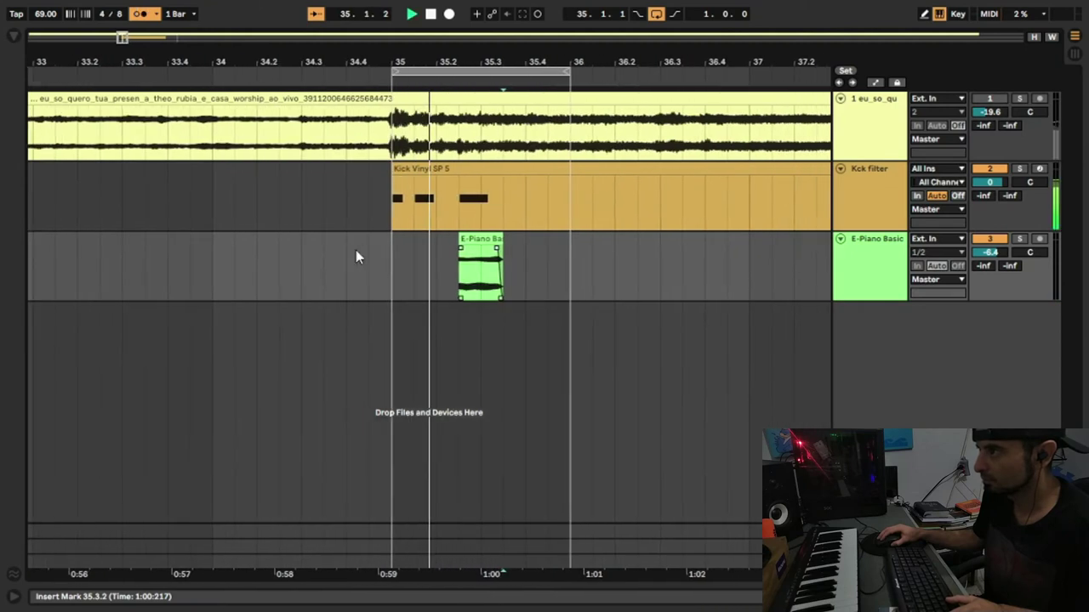
{"action": "left_click_drag", "start_coordinate": [381, 242], "coordinate": [359, 240]}
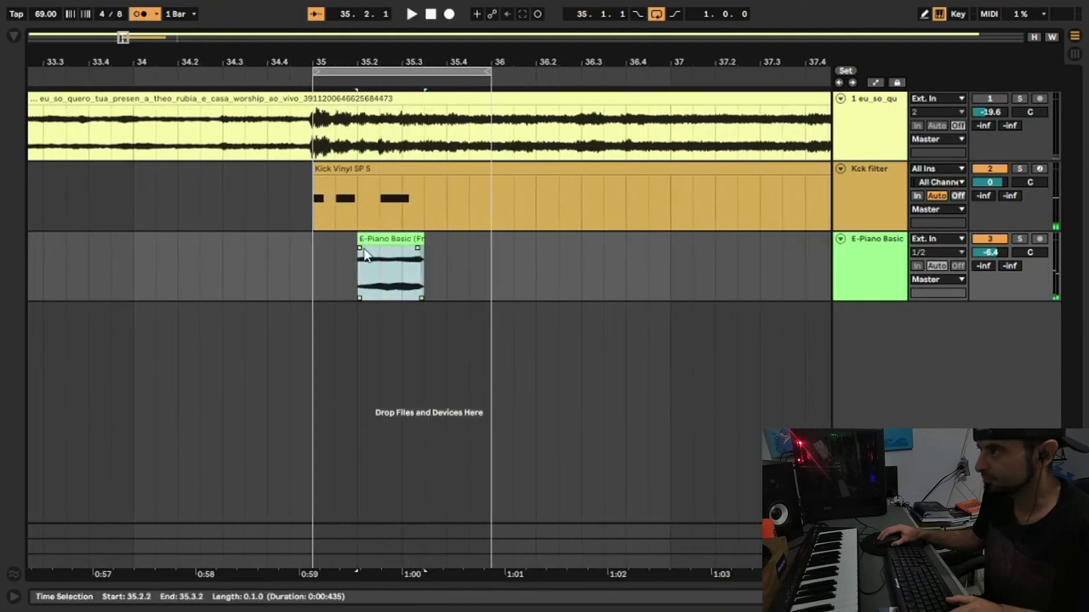
{"action": "scroll", "coordinate": [388, 302], "scroll_direction": "left", "scroll_amount": 4}
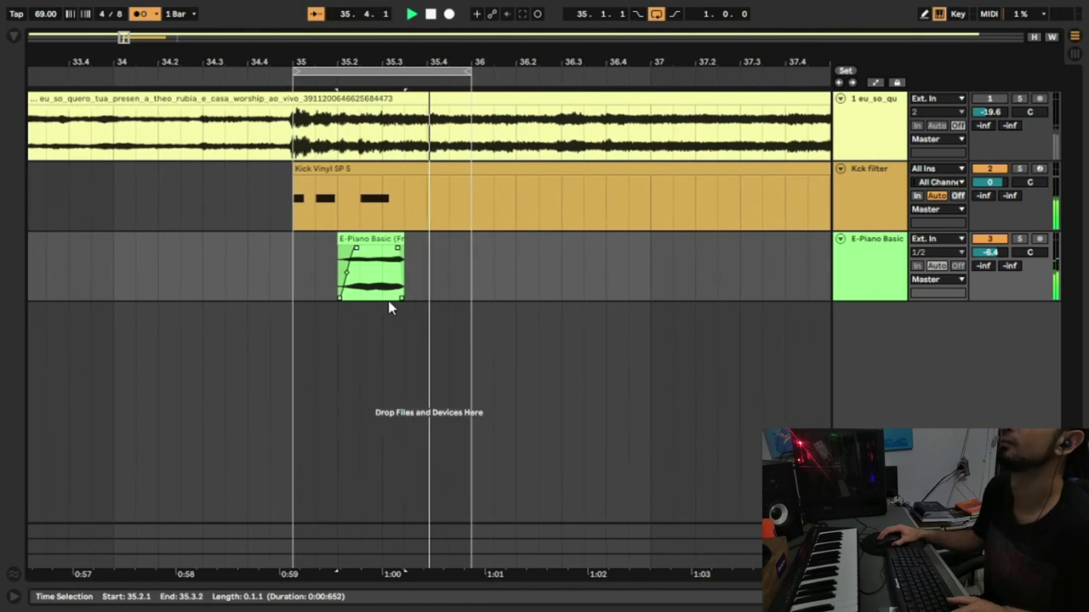
- Play the loop and trim the start of the reversed E-Piano clip to 35.2.2
{"action": "key", "text": "space"}
{"action": "scroll", "coordinate": [388, 306], "scroll_direction": "right", "scroll_amount": 3}
{"action": "key", "text": "space"}
{"action": "left_click", "coordinate": [391, 244]}
{"action": "scroll", "coordinate": [391, 291], "scroll_direction": "left", "scroll_amount": 3}
{"action": "key", "text": "space"}
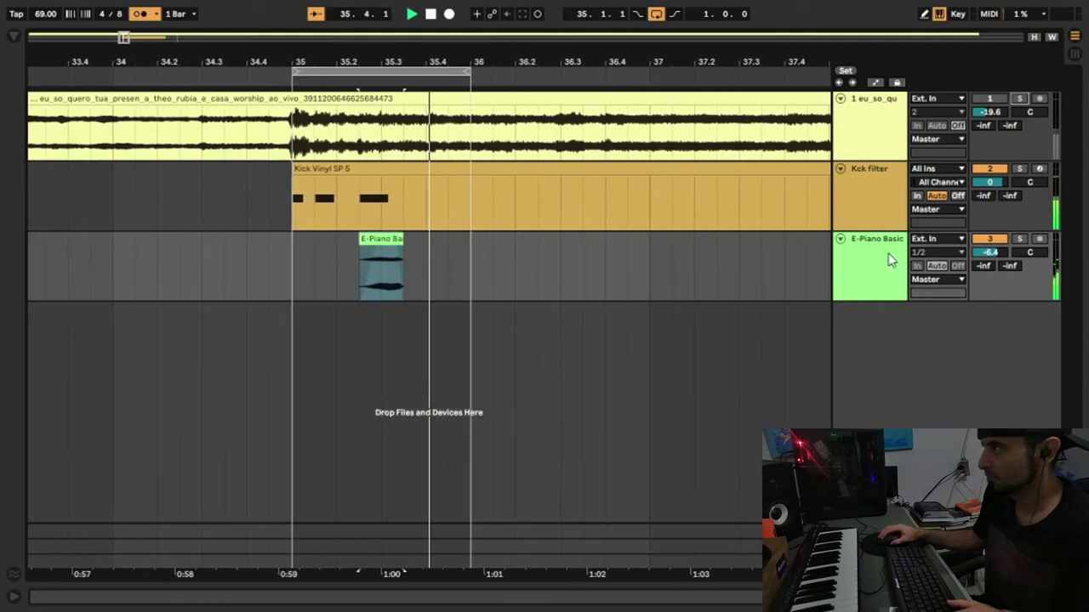
- Try the longer E-Piano clip from 35.2.2 to 35.4.1 in the loop, and undo that change
{"action": "left_click", "coordinate": [556, 265]}
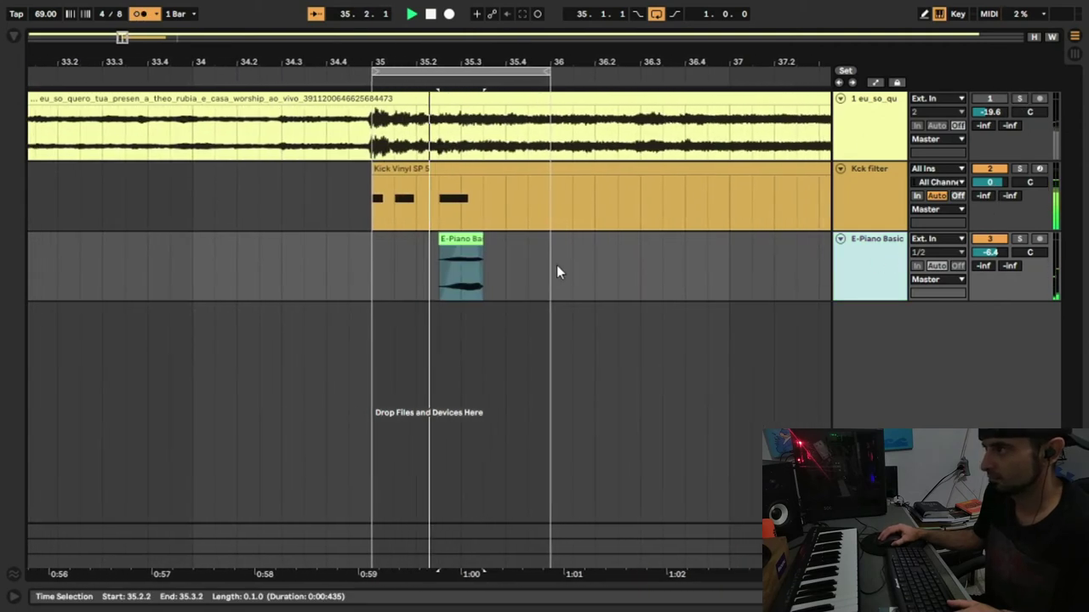
{"action": "left_click", "coordinate": [451, 241]}
{"action": "left_click_drag", "start_coordinate": [456, 241], "coordinate": [475, 239]}
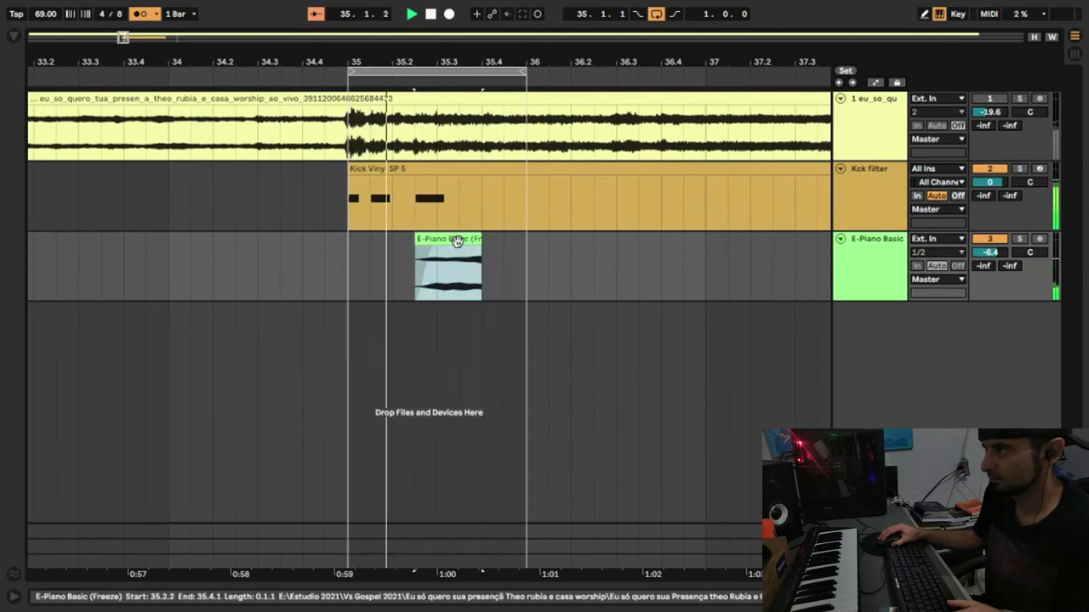
{"action": "key", "text": "ctrl+z"}
- Lengthen the fade-in on the reversed E-Piano clip and lower its track volume to -14.0 dB
{"action": "left_click", "coordinate": [430, 252]}
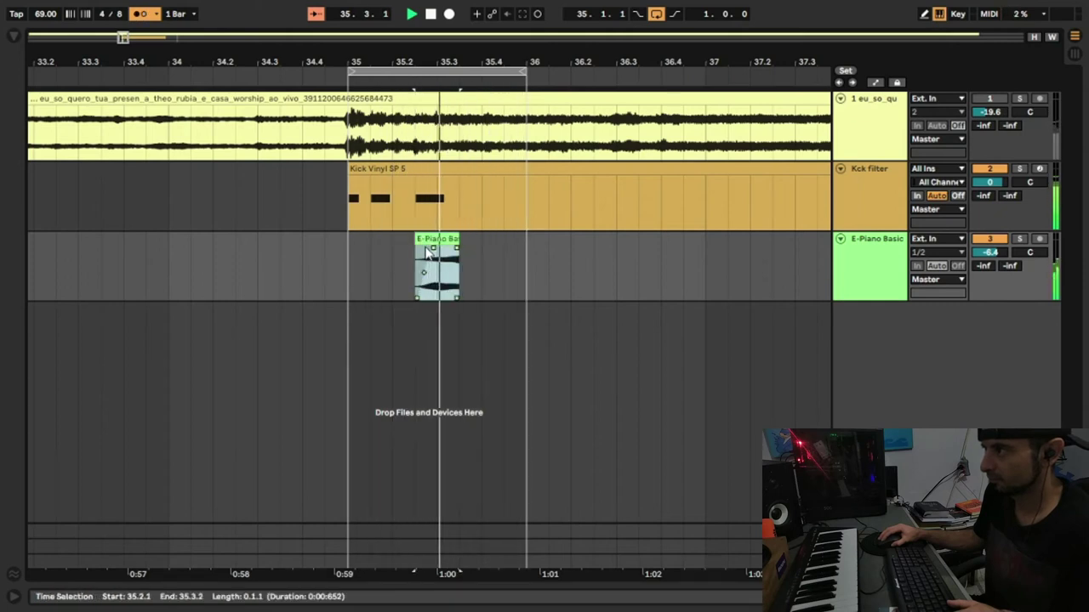
{"action": "left_click_drag", "start_coordinate": [433, 247], "coordinate": [445, 248]}
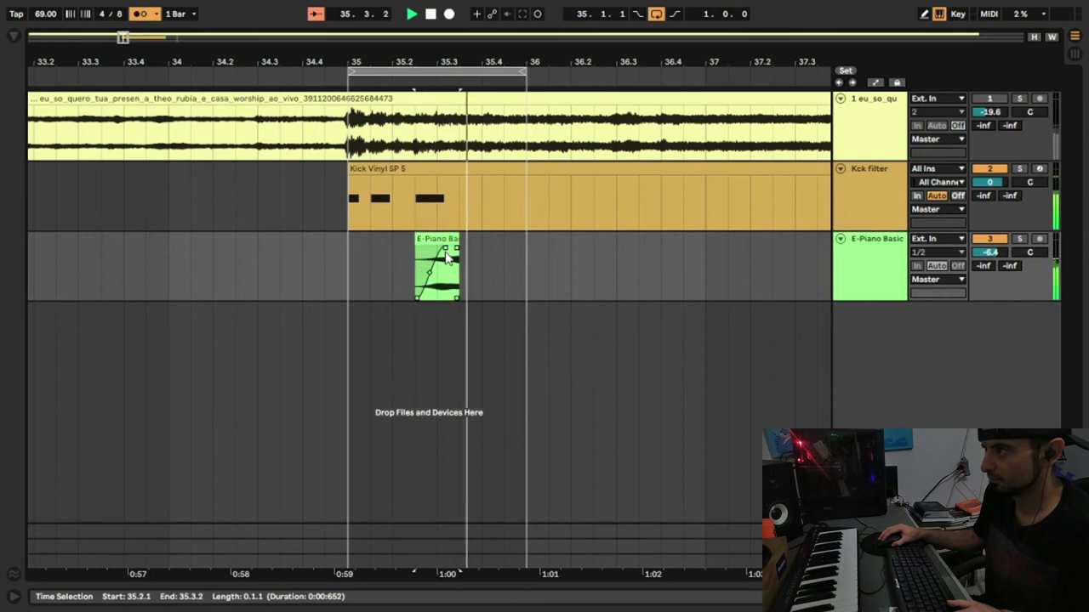
{"action": "left_click_drag", "start_coordinate": [989, 253], "coordinate": [988, 294]}
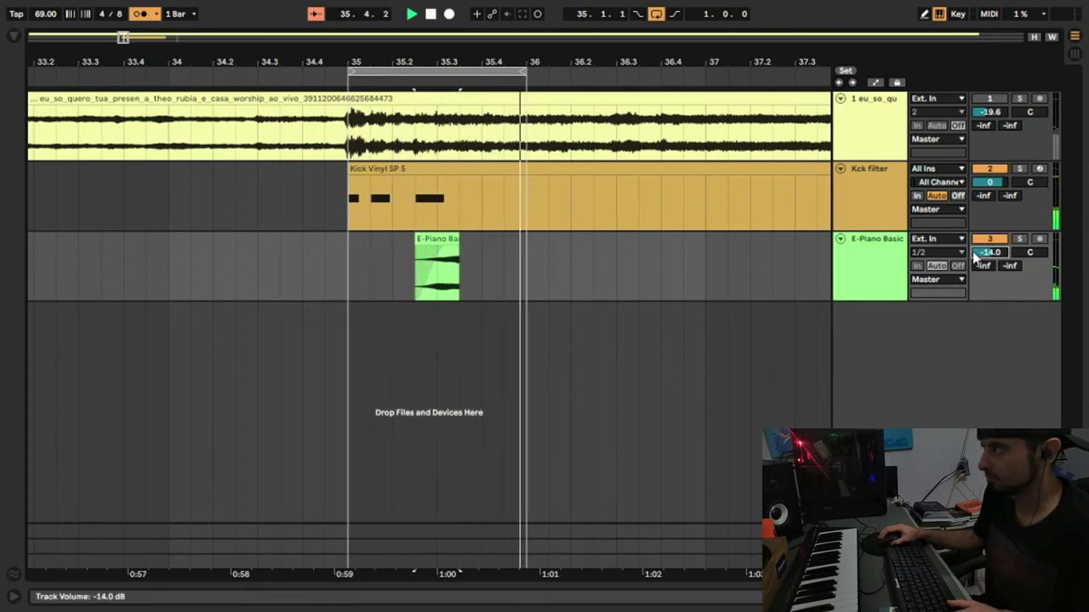
{"action": "key", "text": "space"}
{"action": "right_click", "coordinate": [858, 260]}
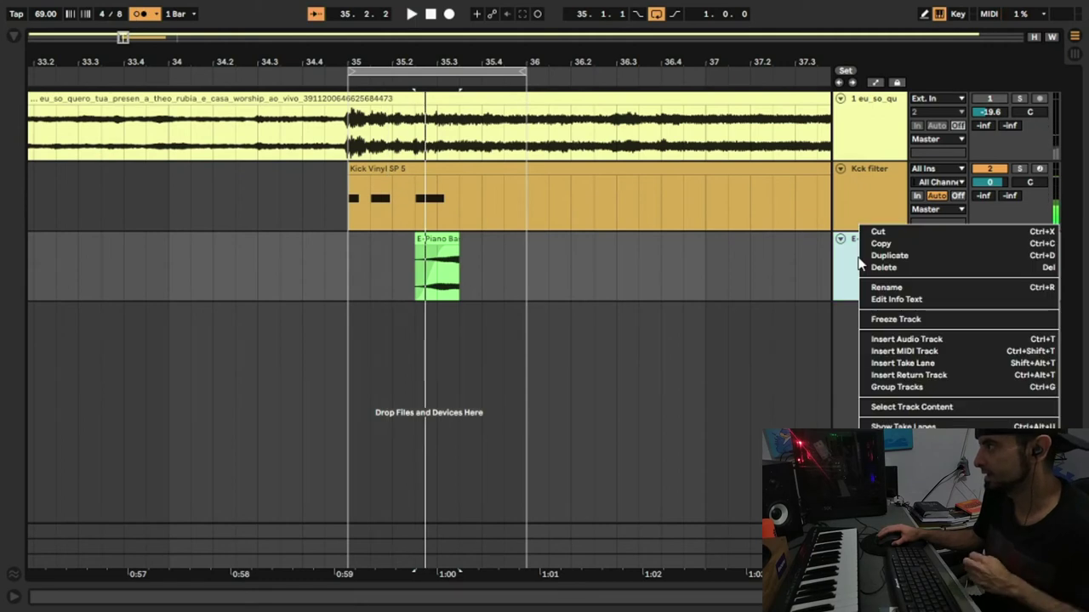
{"action": "left_click", "coordinate": [898, 340]}
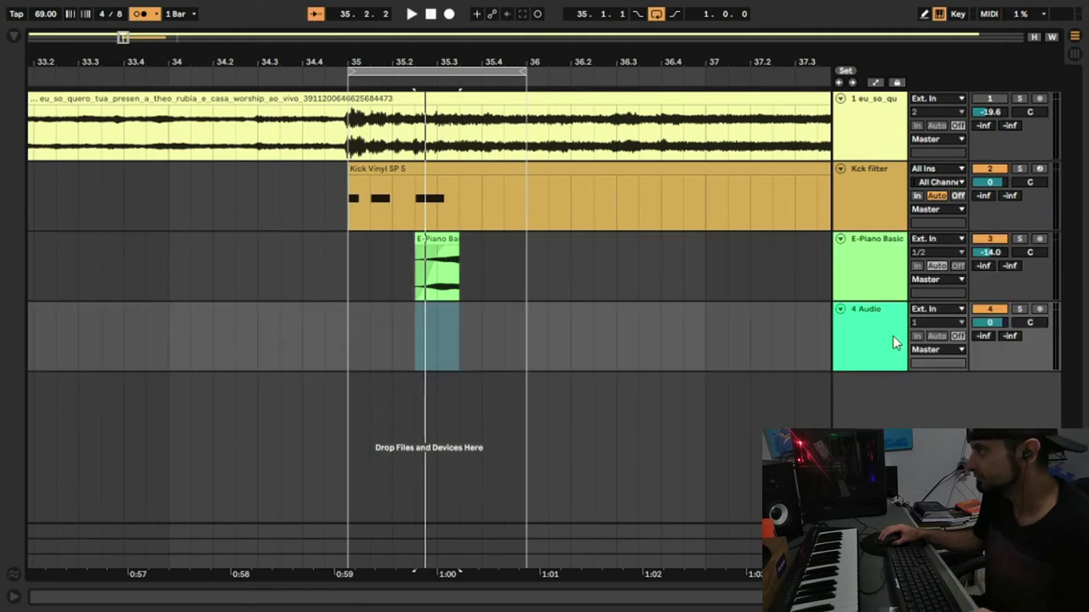
{"action": "key", "text": "Delete"}
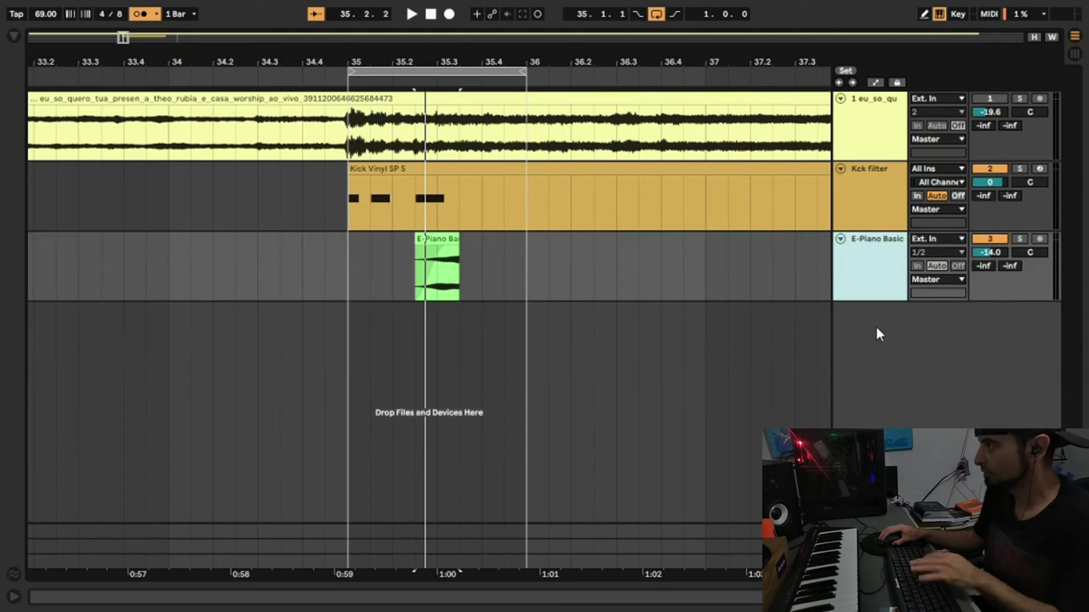
- Show the browser and device chain, and add EQ Eight from EQ & Filters to the E-Piano track
{"action": "key", "text": "shift+Tab"}
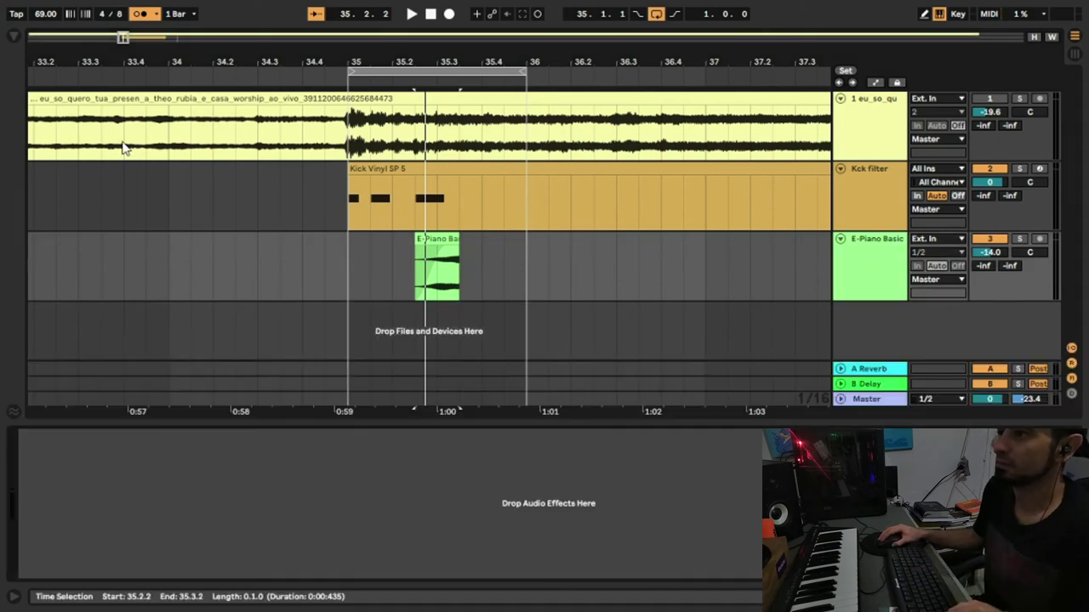
{"action": "left_click", "coordinate": [11, 40]}
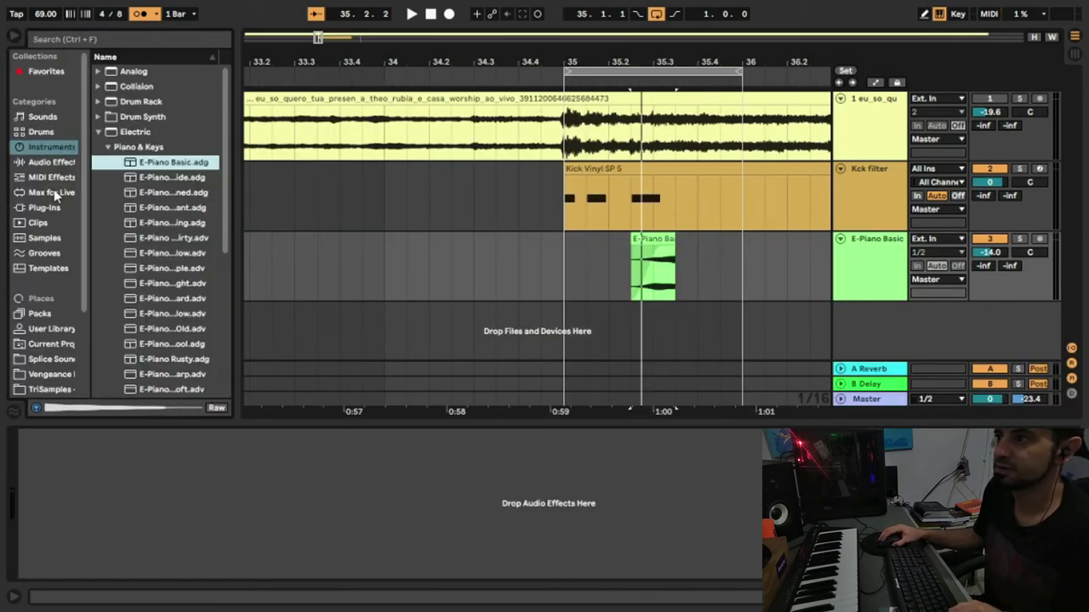
{"action": "left_click", "coordinate": [44, 164]}
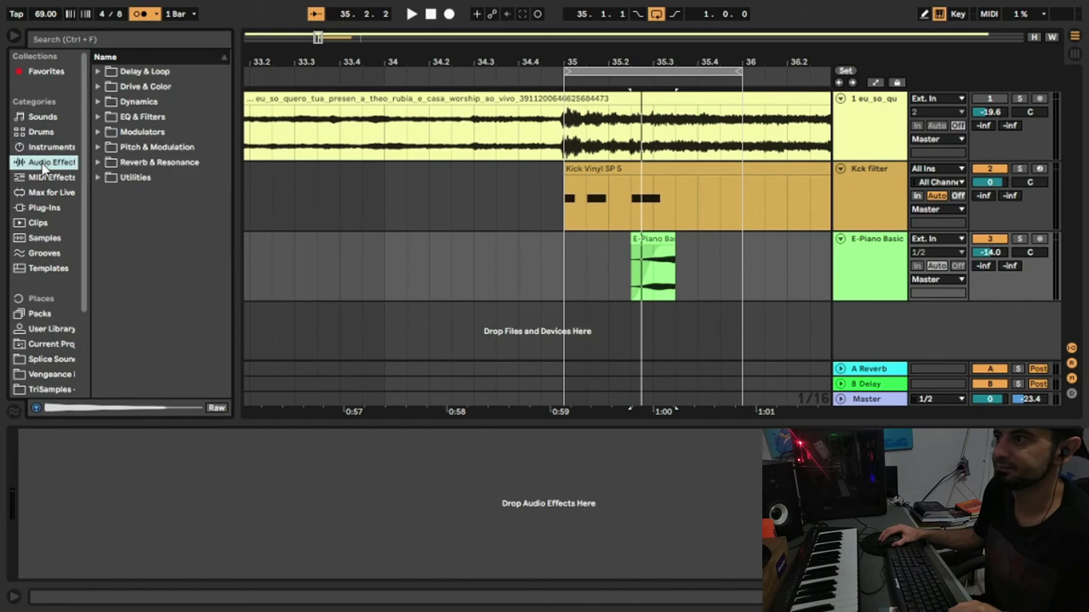
{"action": "left_click", "coordinate": [112, 116]}
{"action": "left_click", "coordinate": [98, 116]}
{"action": "left_click_drag", "start_coordinate": [141, 166], "coordinate": [177, 581]}
- Make EQ Eight band 1 a low cut at 115 Hz and set band 3's gain to -0.37 dB
{"action": "left_click", "coordinate": [88, 561]}
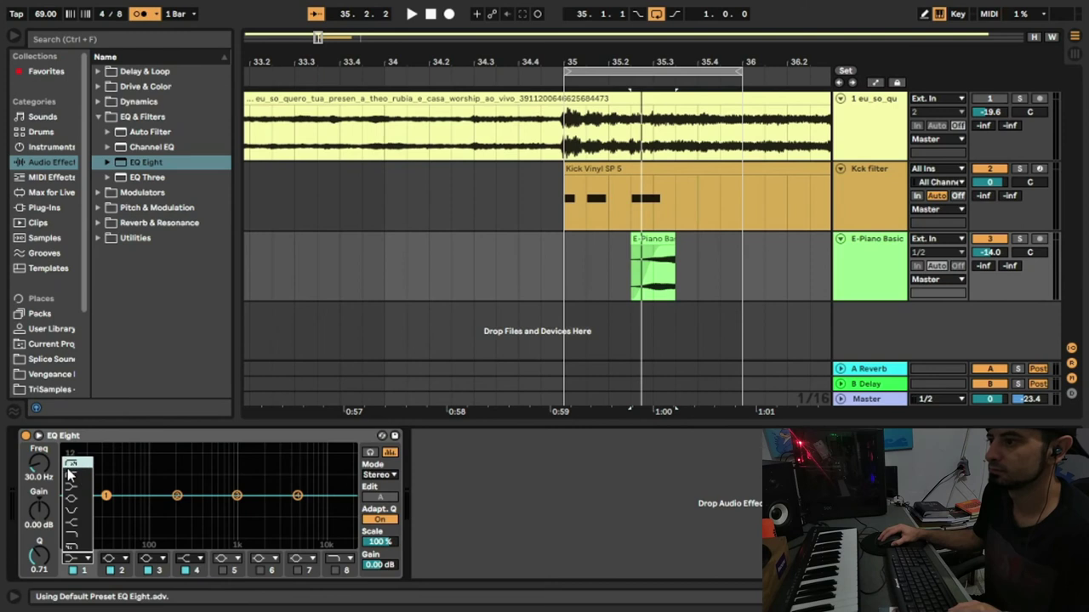
{"action": "left_click", "coordinate": [71, 475]}
{"action": "left_click_drag", "start_coordinate": [39, 466], "coordinate": [34, 474]}
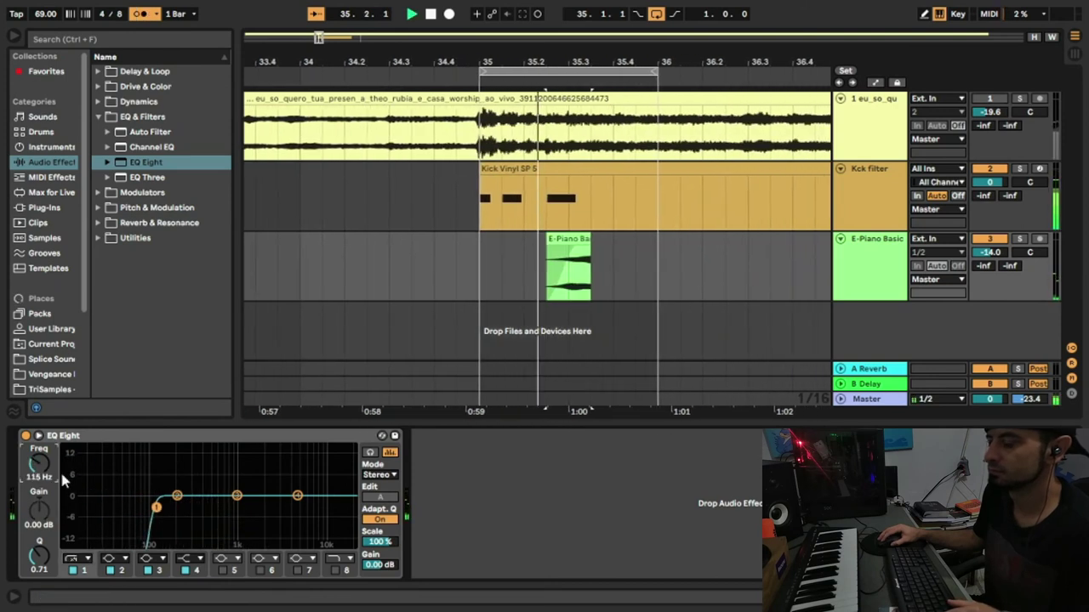
{"action": "left_click_drag", "start_coordinate": [232, 497], "coordinate": [237, 497]}
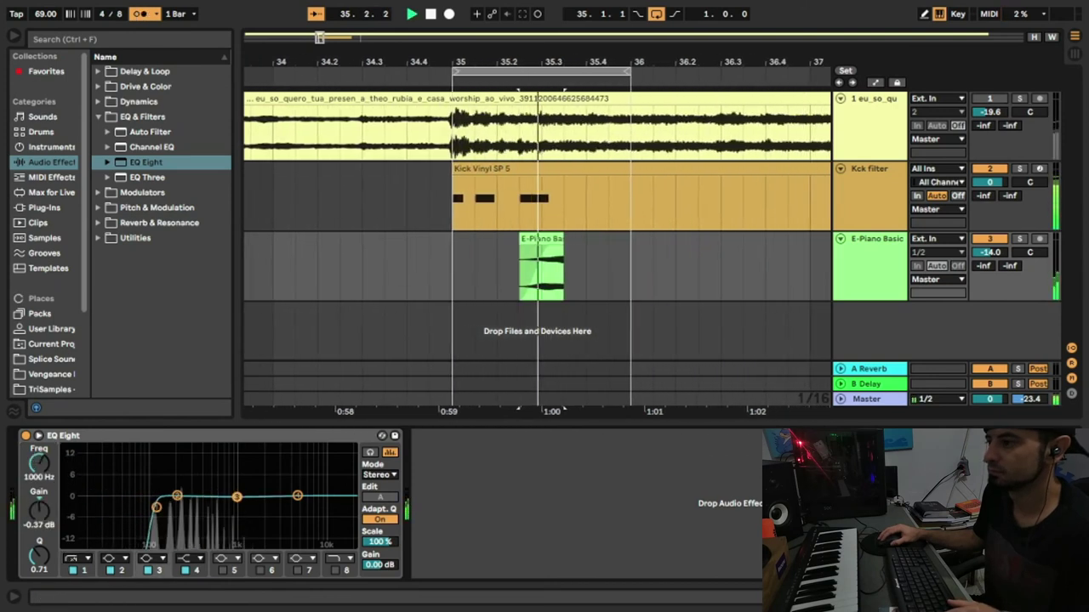
- Enable EQ Eight band 8 as a high cut at about 1 kHz and raise the band 1 low cut to 188 Hz
{"action": "left_click", "coordinate": [346, 570]}
{"action": "left_click_drag", "start_coordinate": [38, 463], "coordinate": [61, 554]}
{"action": "left_click_drag", "start_coordinate": [156, 508], "coordinate": [175, 507]}
{"action": "key", "text": "space"}
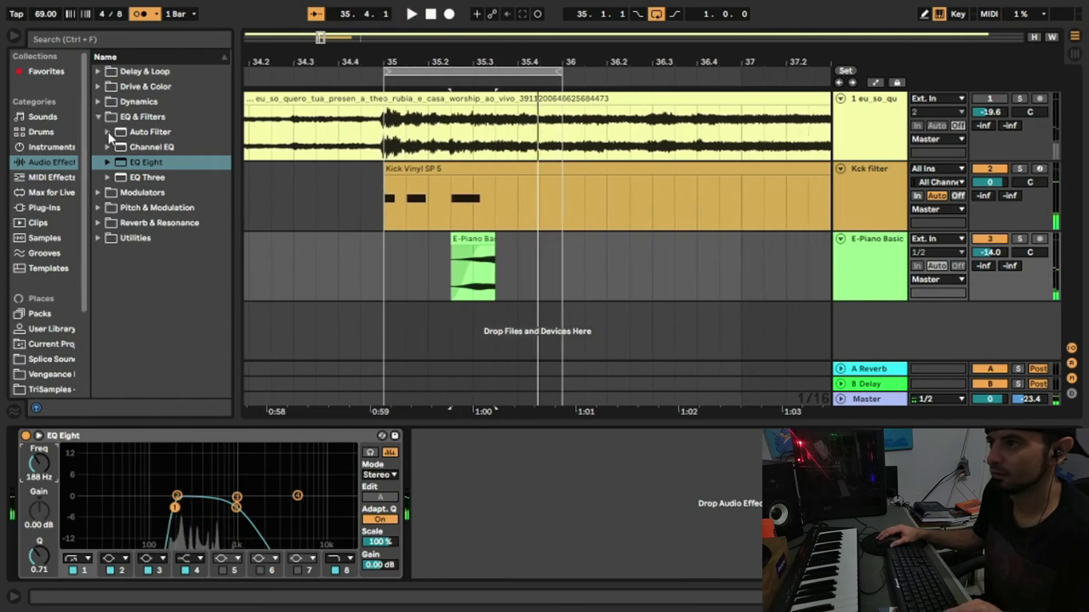
- Search the audio effects for "sa" and add Saturator after EQ Eight on the E-Piano track
{"action": "left_click", "coordinate": [45, 208]}
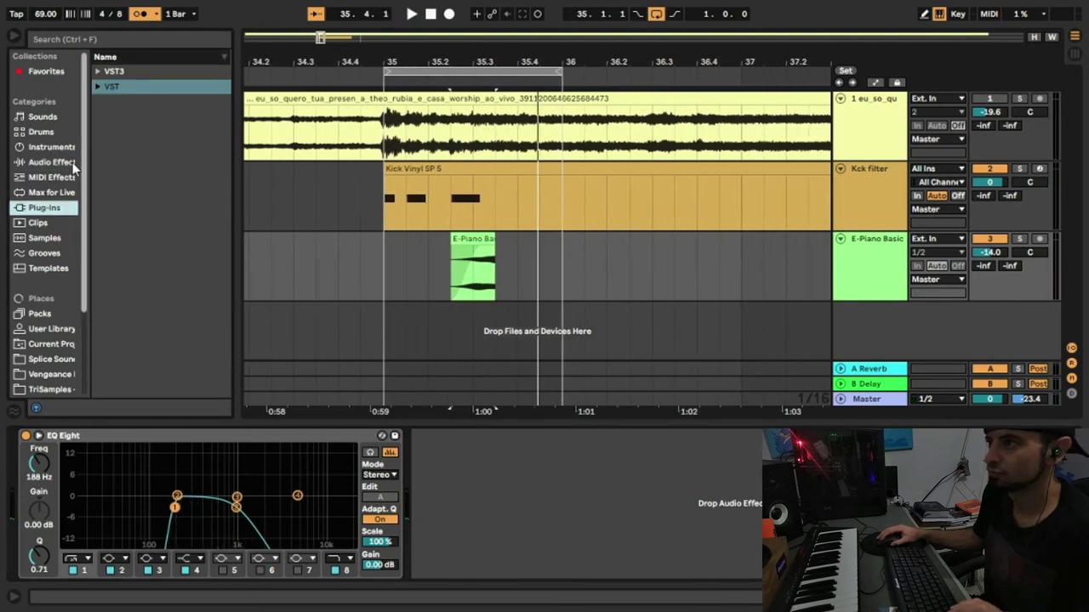
{"action": "left_click", "coordinate": [52, 163]}
{"action": "left_click", "coordinate": [97, 117]}
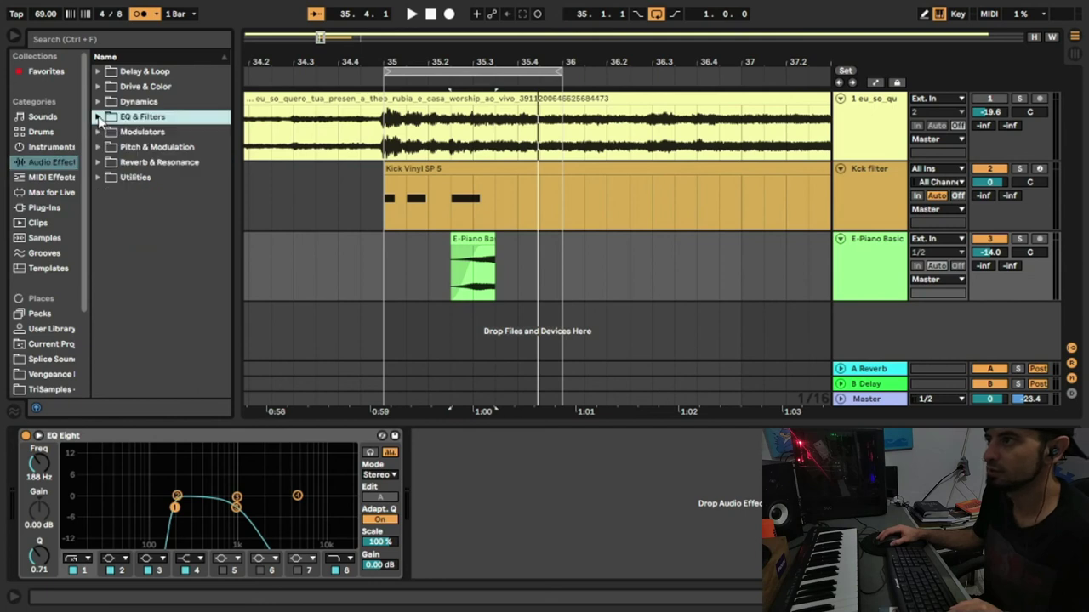
{"action": "left_click", "coordinate": [100, 148]}
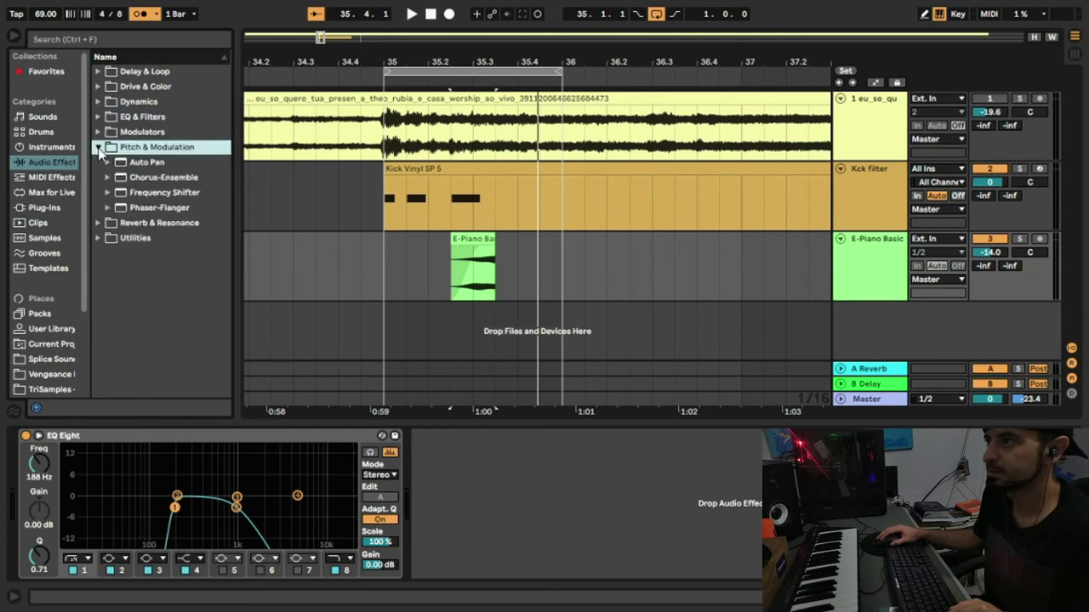
{"action": "left_click", "coordinate": [61, 41]}
{"action": "type", "text": "sa"}
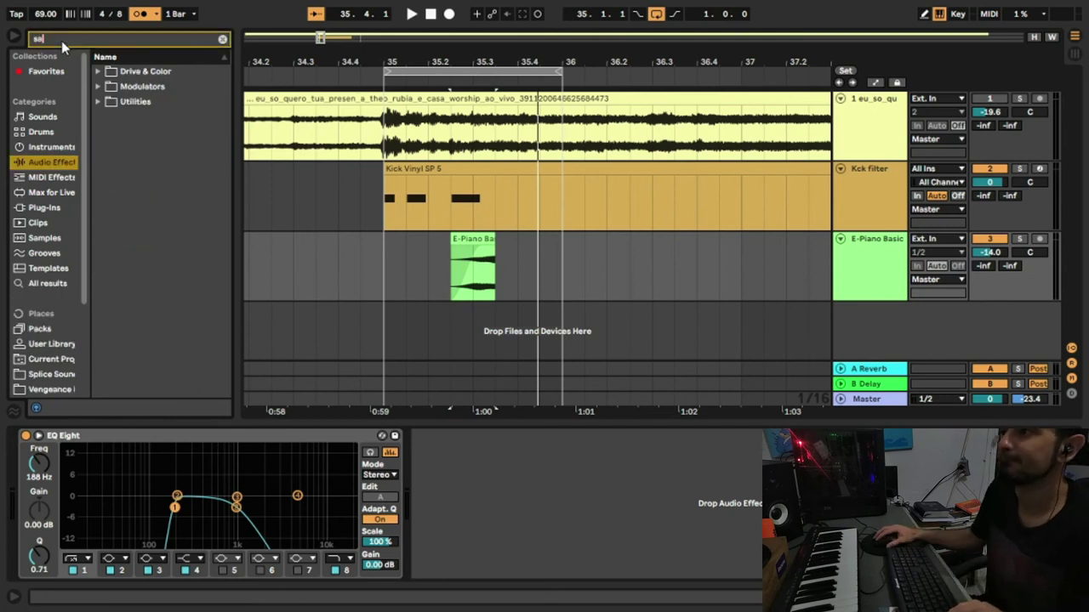
{"action": "left_click", "coordinate": [99, 72]}
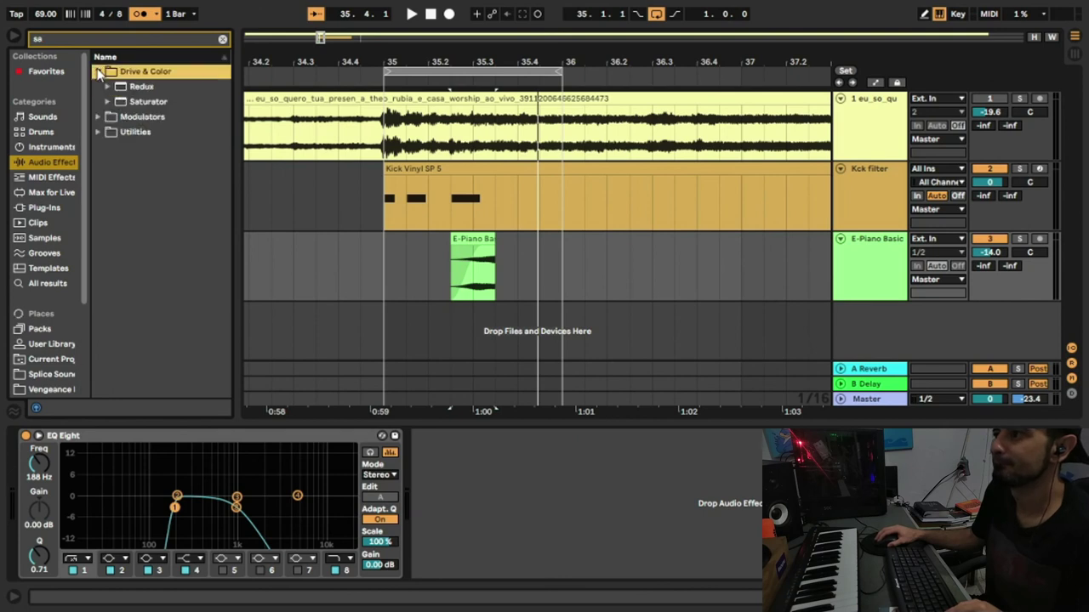
{"action": "double_click", "coordinate": [141, 101]}
- With the loop playing, set the Saturator to Hard Curve with Drive at -4.00 dB and Dry/Wet at 37.3 %
{"action": "key", "text": "space"}
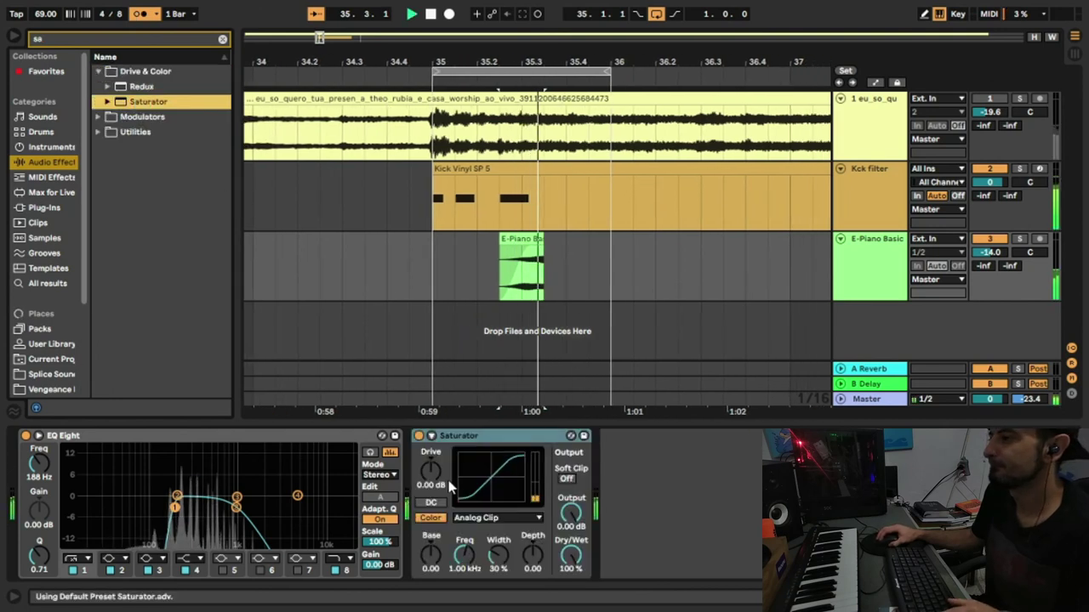
{"action": "left_click_drag", "start_coordinate": [430, 473], "coordinate": [431, 502]}
{"action": "left_click", "coordinate": [493, 517]}
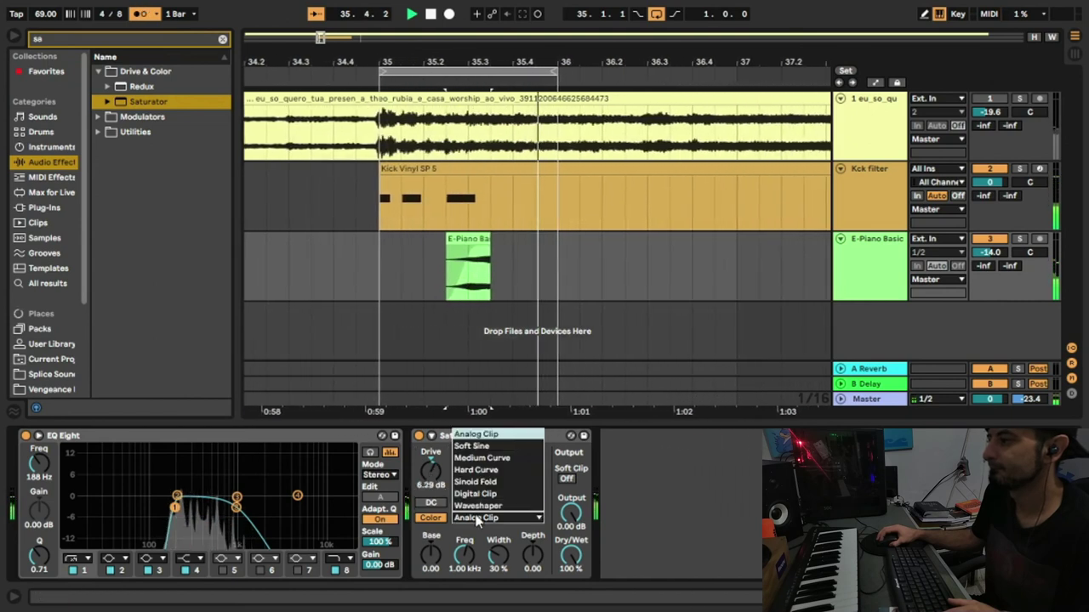
{"action": "left_click", "coordinate": [475, 494]}
{"action": "left_click", "coordinate": [493, 518]}
{"action": "left_click", "coordinate": [476, 470]}
{"action": "left_click_drag", "start_coordinate": [430, 471], "coordinate": [431, 489]}
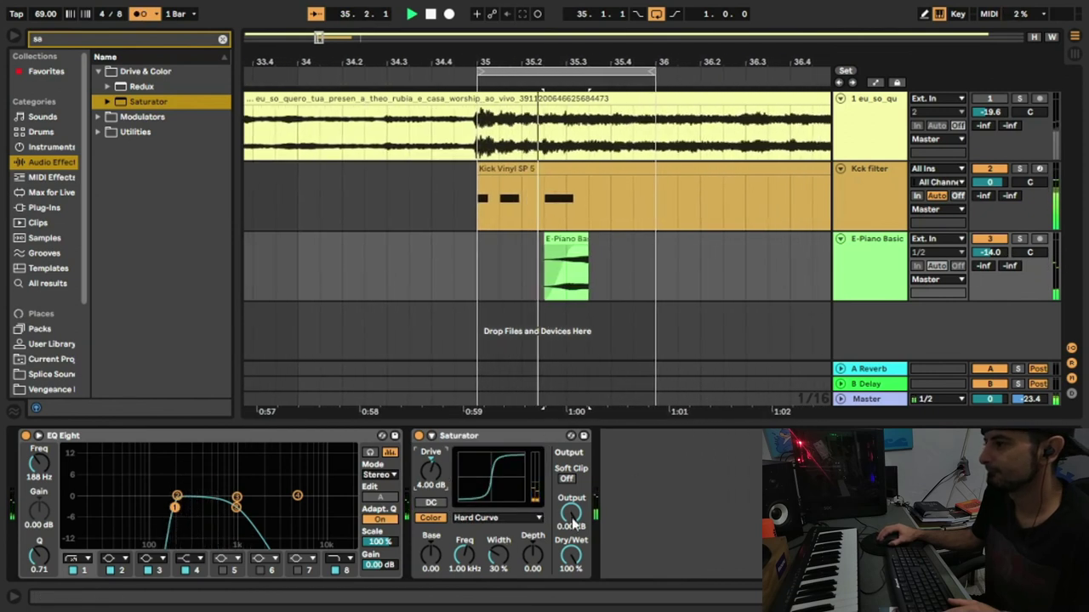
{"action": "left_click_drag", "start_coordinate": [569, 557], "coordinate": [568, 600]}
- Set EQ Eight band 2 to -6.57 dB at 297 Hz and bypass the Saturator
{"action": "left_click_drag", "start_coordinate": [173, 496], "coordinate": [192, 525]}
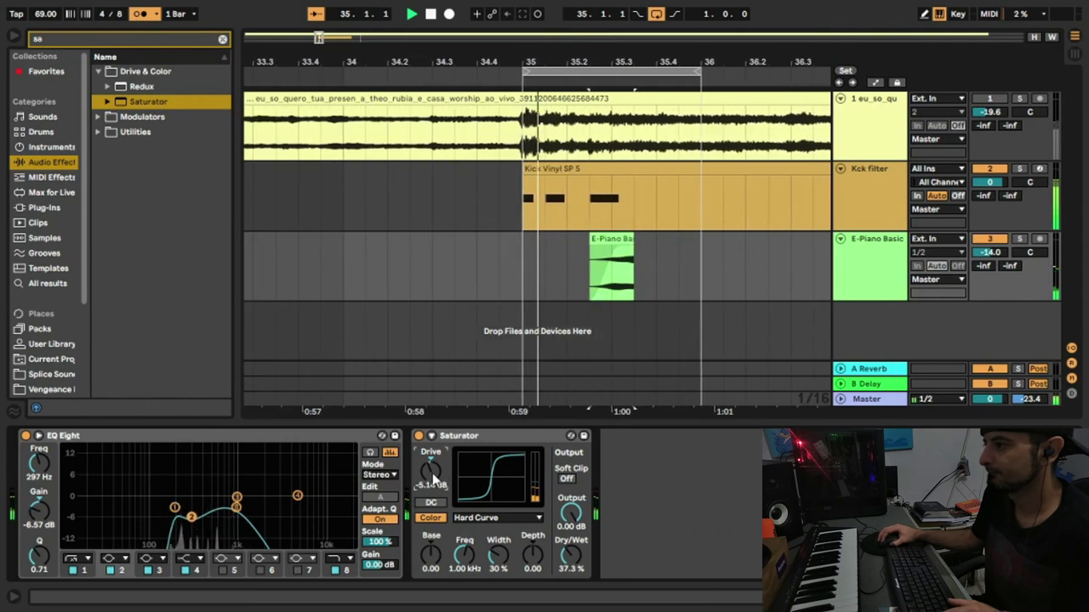
{"action": "left_click", "coordinate": [418, 436]}
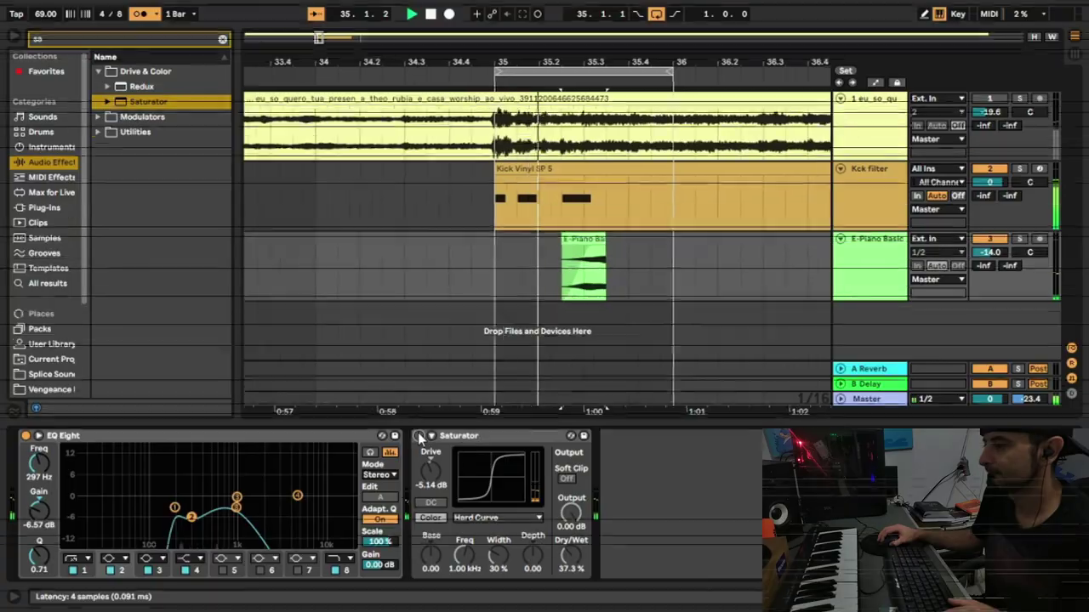